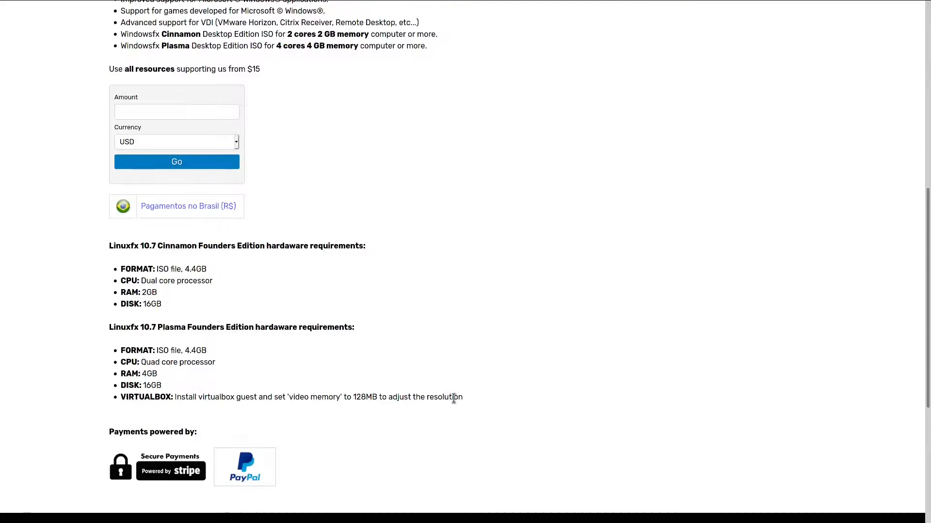
- Review the feature list, pricing and hardware requirements on the Windowsfx 10.7 Professional Edition page
{"action": "scroll", "coordinate": [252, 353], "scroll_direction": "up", "scroll_amount": 5}
{"action": "scroll", "coordinate": [219, 320], "scroll_direction": "up", "scroll_amount": 7}
{"action": "scroll", "coordinate": [257, 232], "scroll_direction": "down", "scroll_amount": 2}
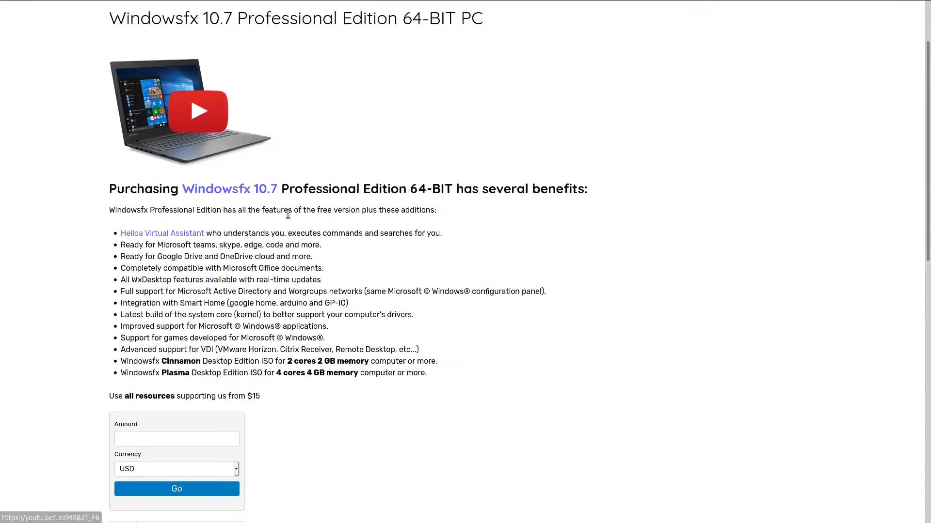
{"action": "left_click_drag", "start_coordinate": [298, 210], "coordinate": [434, 211]}
{"action": "left_click", "coordinate": [325, 214]}
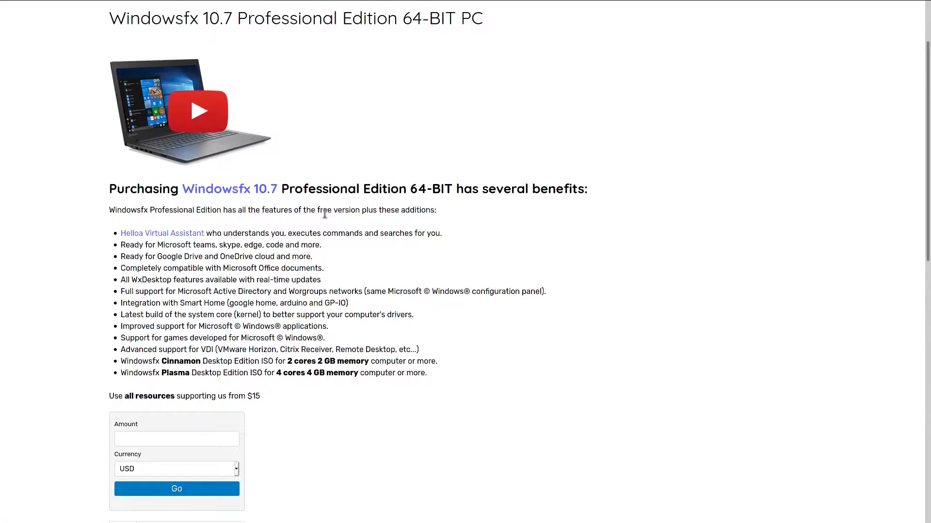
{"action": "left_click", "coordinate": [365, 259]}
{"action": "scroll", "coordinate": [364, 258], "scroll_direction": "up", "scroll_amount": 2}
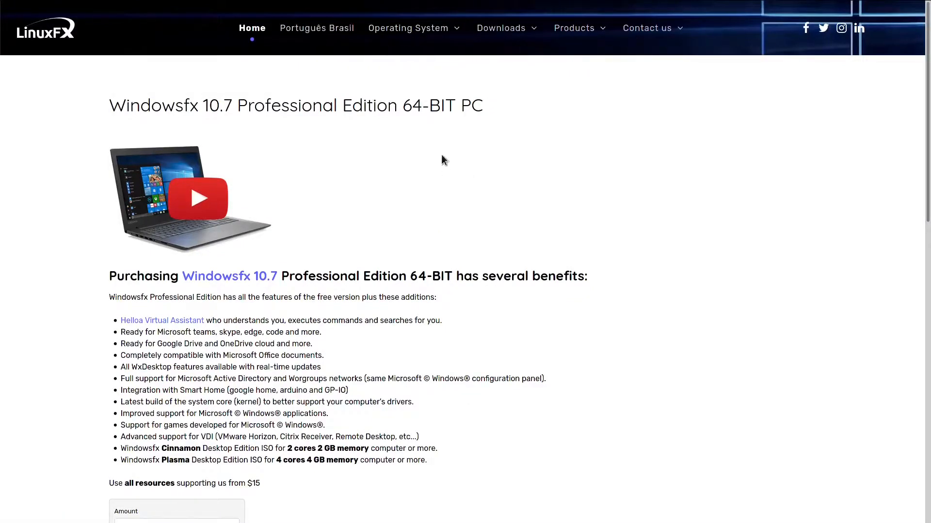
- Search DuckDuckGo for "linuxfx torrent" and browse the fosstorrents.com Linuxfx download page
{"action": "key", "text": "ctrl+l"}
{"action": "type", "text": "ddg linuxfx torrent"}
{"action": "key", "text": "Return"}
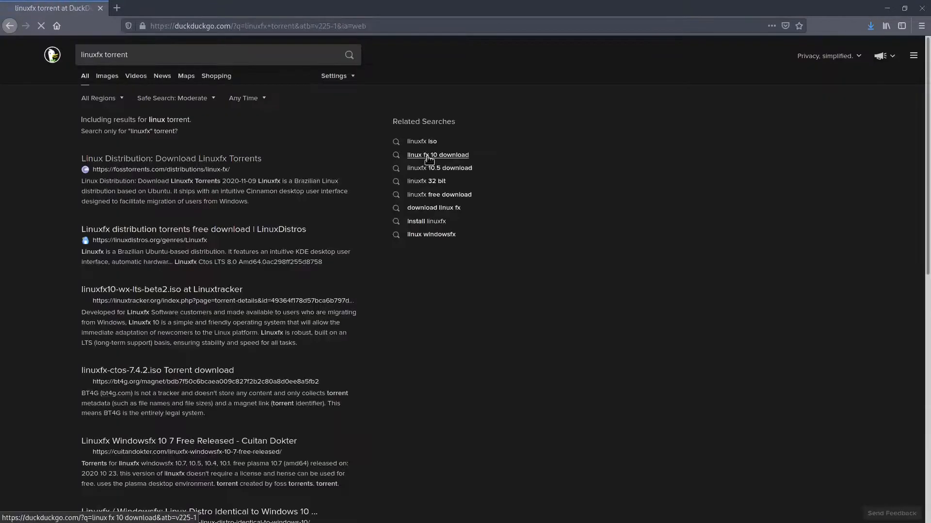
{"action": "left_click", "coordinate": [238, 160]}
{"action": "scroll", "coordinate": [66, 270], "scroll_direction": "down", "scroll_amount": 14}
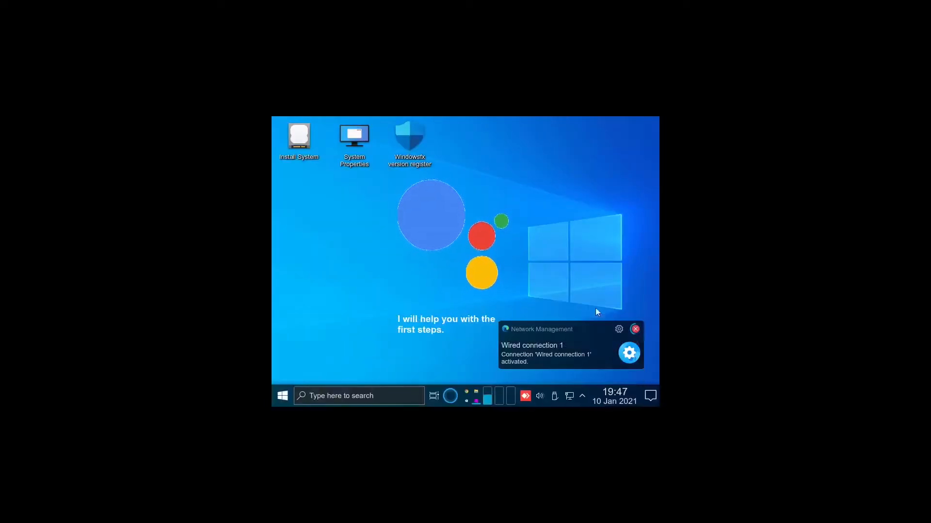
- Try to raise the live session's screen resolution to 1280x1024 in Display Configuration
{"action": "left_click", "coordinate": [509, 334]}
{"action": "left_click", "coordinate": [473, 272]}
{"action": "left_click", "coordinate": [461, 219]}
{"action": "left_click", "coordinate": [516, 365]}
{"action": "left_click", "coordinate": [460, 273]}
{"action": "left_click", "coordinate": [472, 230]}
{"action": "left_click", "coordinate": [475, 272]}
{"action": "left_click", "coordinate": [480, 251]}
{"action": "left_click", "coordinate": [527, 365]}
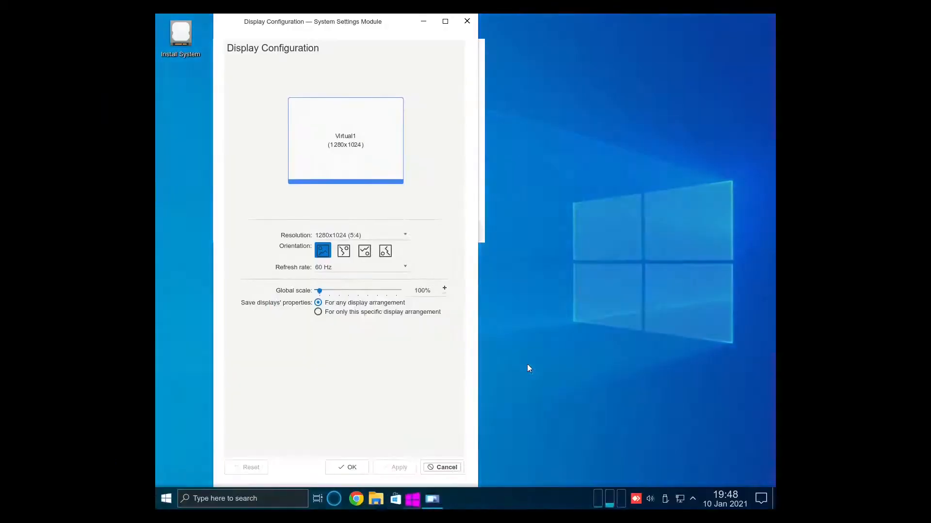
- Open Konsole and list the available display modes with xrandr
{"action": "left_click", "coordinate": [283, 396]}
{"action": "type", "text": "ko"}
{"action": "left_click", "coordinate": [376, 145]}
{"action": "type", "text": "xr"}
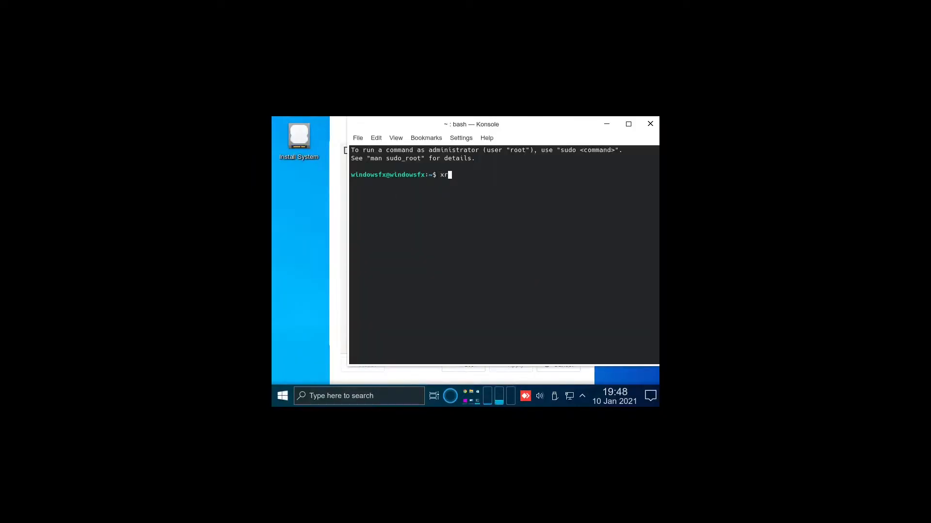
{"action": "type", "text": "andr"}
{"action": "key", "text": "Return"}
- Try to set the screen resolution by running "xrandr -s 1024x768"
{"action": "left_click_drag", "start_coordinate": [438, 231], "coordinate": [363, 232]}
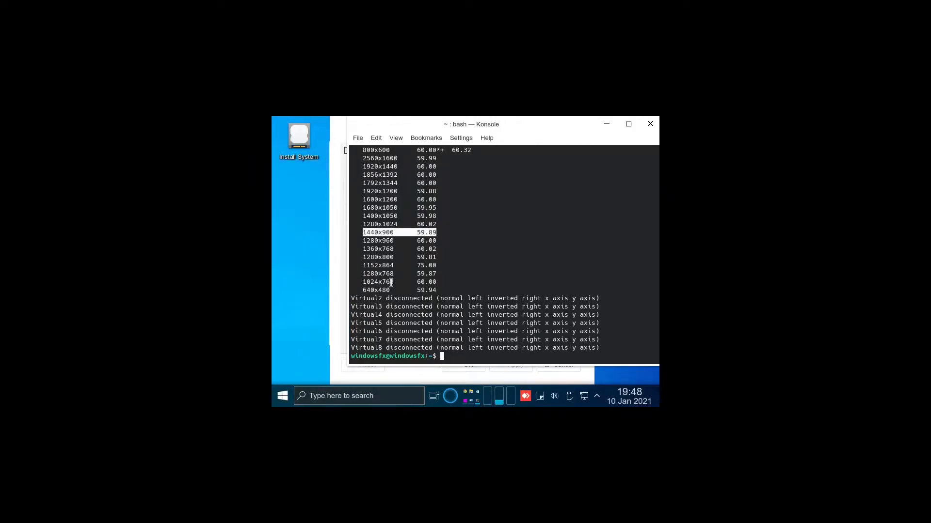
{"action": "type", "text": "xrandr -s 1024x768"}
{"action": "key", "text": "Return"}
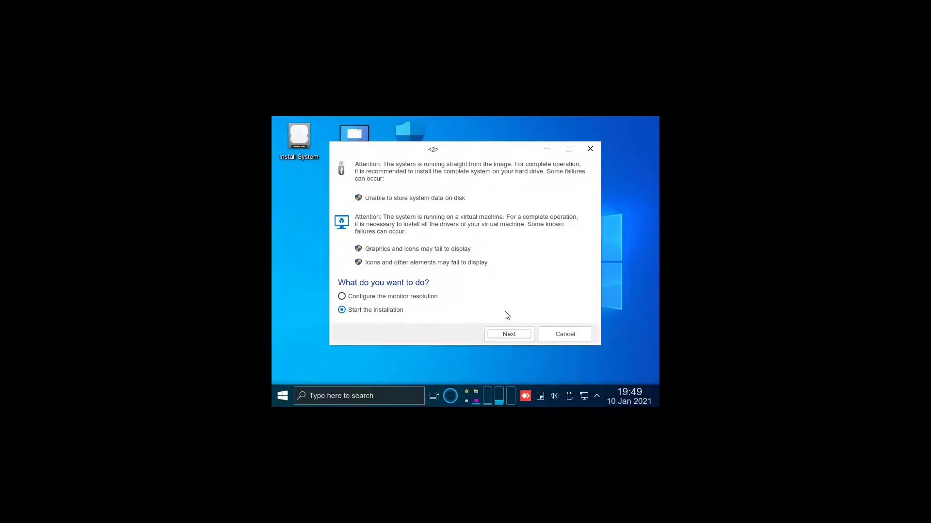
- Start the Windowsfx installation and set the location to region America, zone Chicago
{"action": "left_click", "coordinate": [509, 334]}
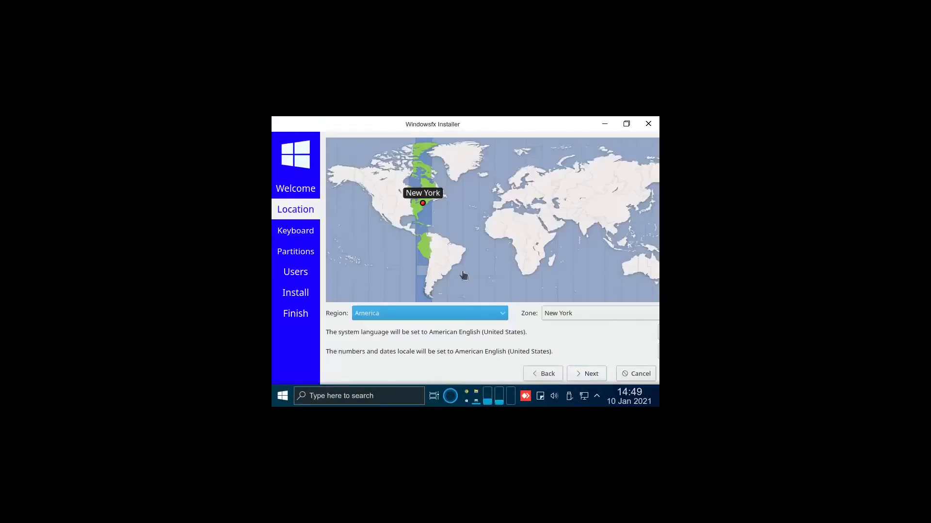
{"action": "left_click", "coordinate": [408, 203]}
{"action": "left_click", "coordinate": [405, 205]}
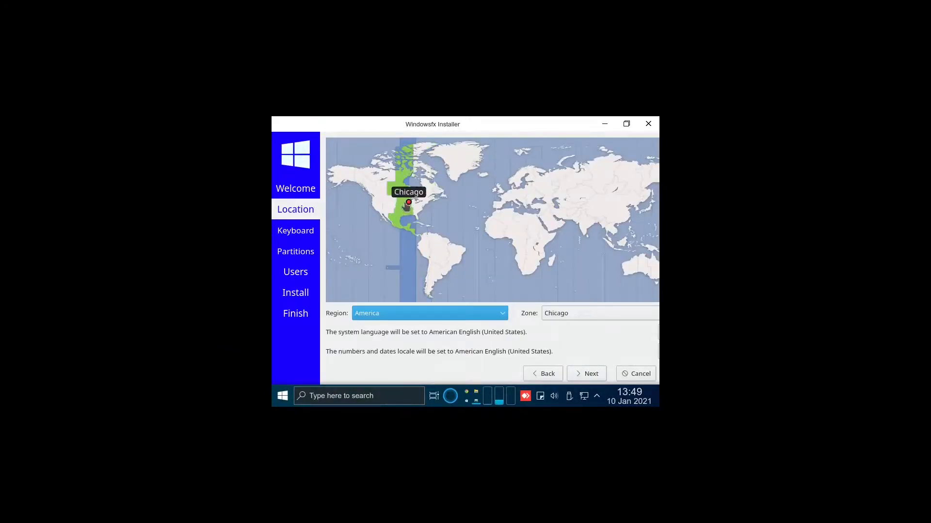
{"action": "left_click", "coordinate": [587, 373]}
- Accept the default keyboard and choose to erase the 40.0 GiB VBOX HARDDISK (/dev/sda) for the installation
{"action": "left_click", "coordinate": [587, 374]}
{"action": "left_click", "coordinate": [328, 168]}
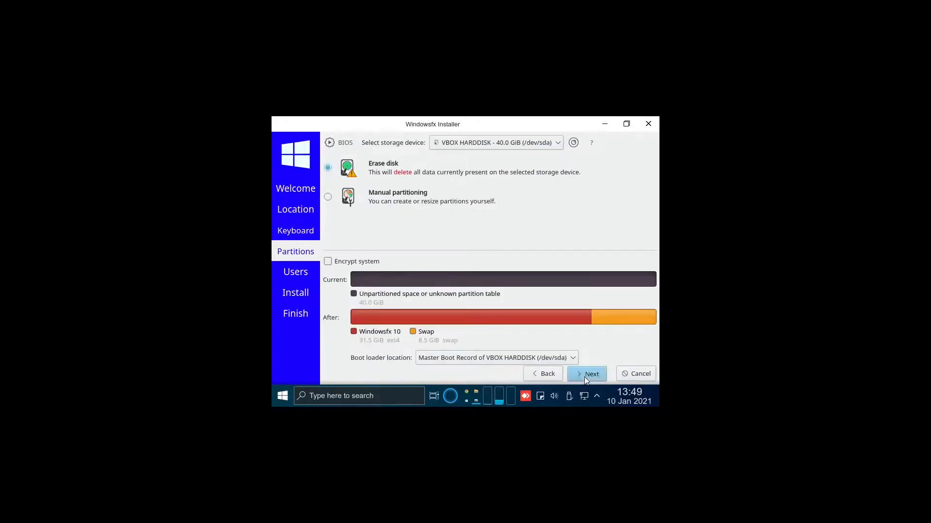
{"action": "left_click", "coordinate": [587, 374]}
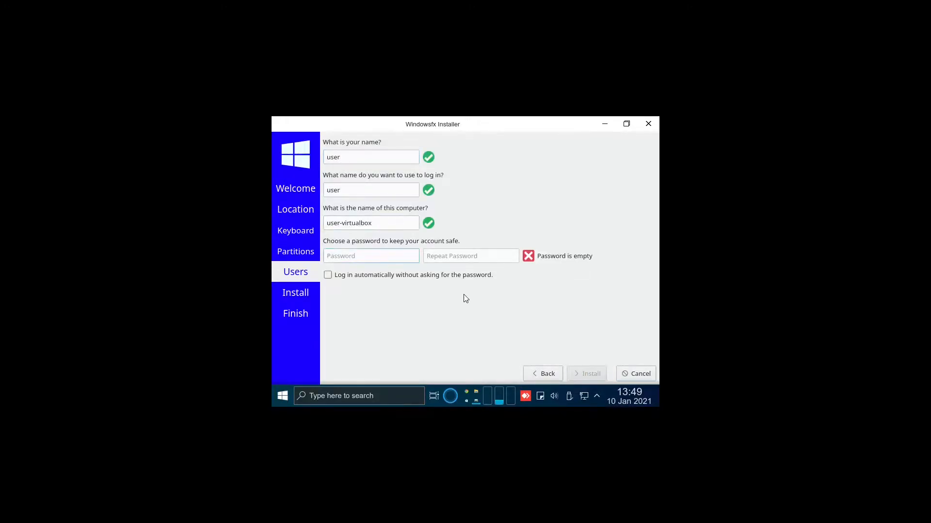
- Enter and repeat the account password, and begin installing the system
{"action": "type", "text": "•••••••"}
{"action": "key", "text": "Tab"}
{"action": "type", "text": "•••••••"}
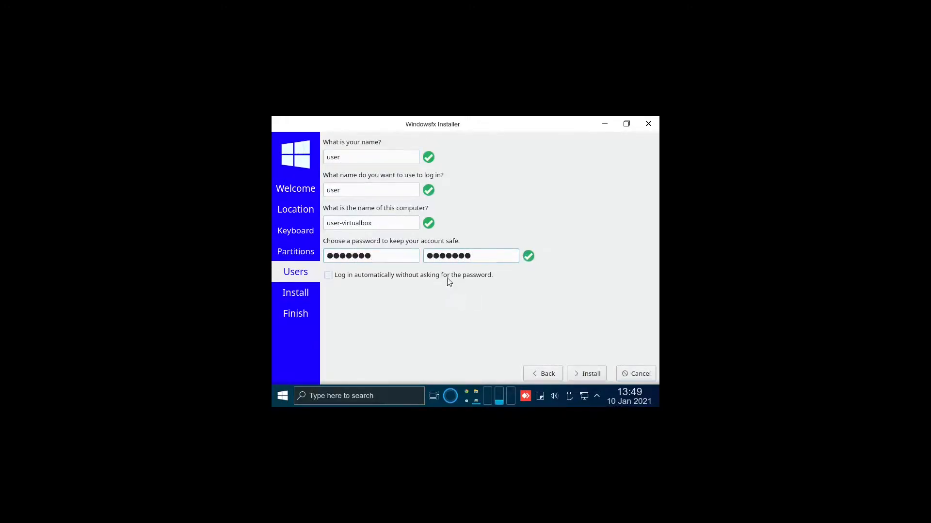
{"action": "left_click", "coordinate": [586, 374]}
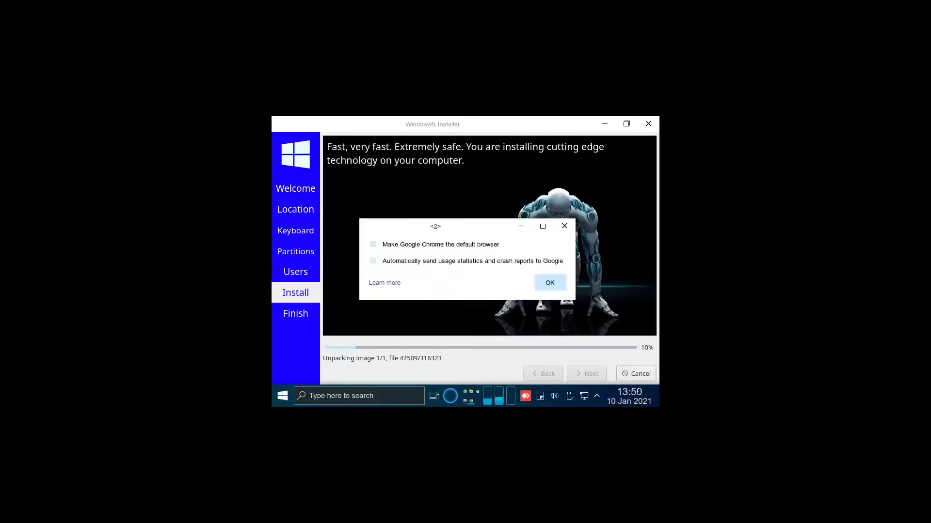
- Confirm the Google Chrome first-run dialog, finish the installer and boot into the installed system
{"action": "left_click", "coordinate": [564, 289]}
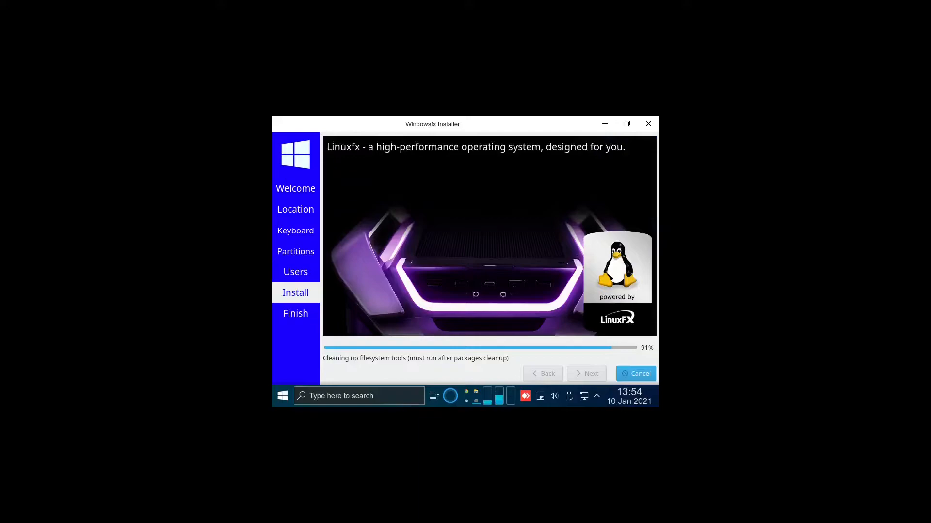
{"action": "left_click", "coordinate": [635, 373]}
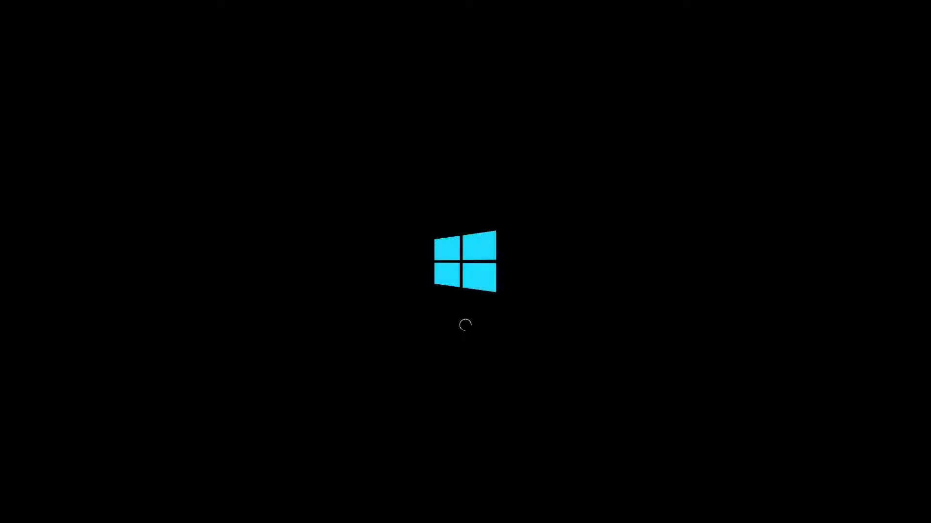
{"action": "key", "text": "Return"}
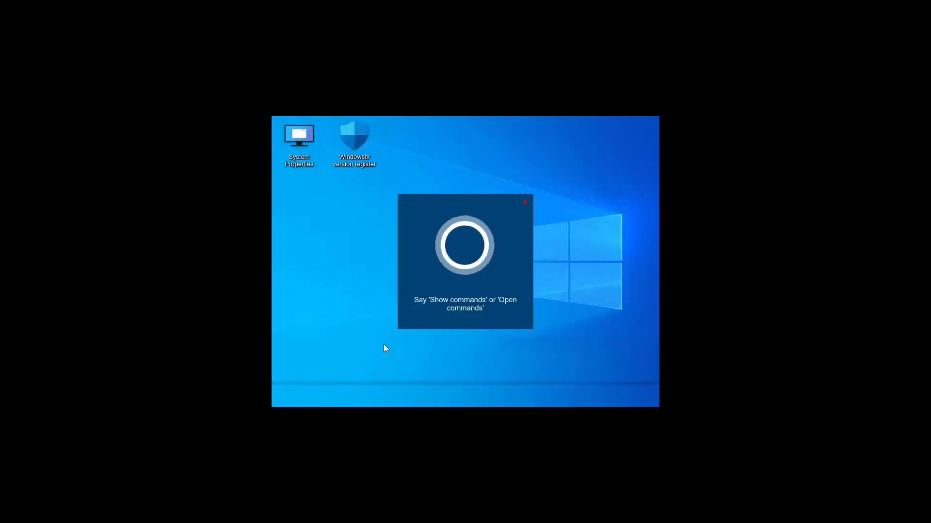
- Open Display Configuration in the installed system and try to change the screen resolution
{"action": "left_click", "coordinate": [282, 397]}
{"action": "type", "text": "displa"}
{"action": "key", "text": "Return"}
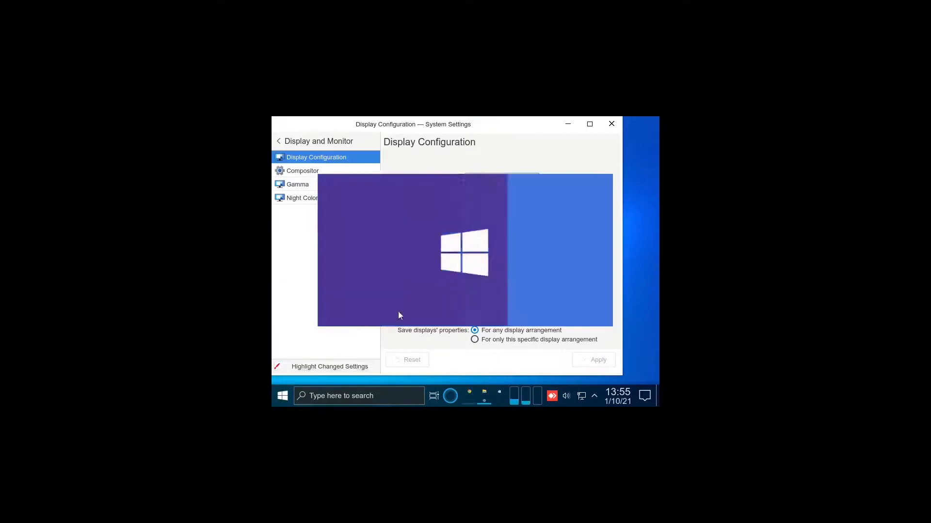
{"action": "left_click", "coordinate": [510, 328]}
{"action": "left_click", "coordinate": [541, 291]}
{"action": "left_click", "coordinate": [604, 180]}
{"action": "left_click", "coordinate": [514, 263]}
{"action": "left_click", "coordinate": [506, 212]}
{"action": "left_click", "coordinate": [582, 363]}
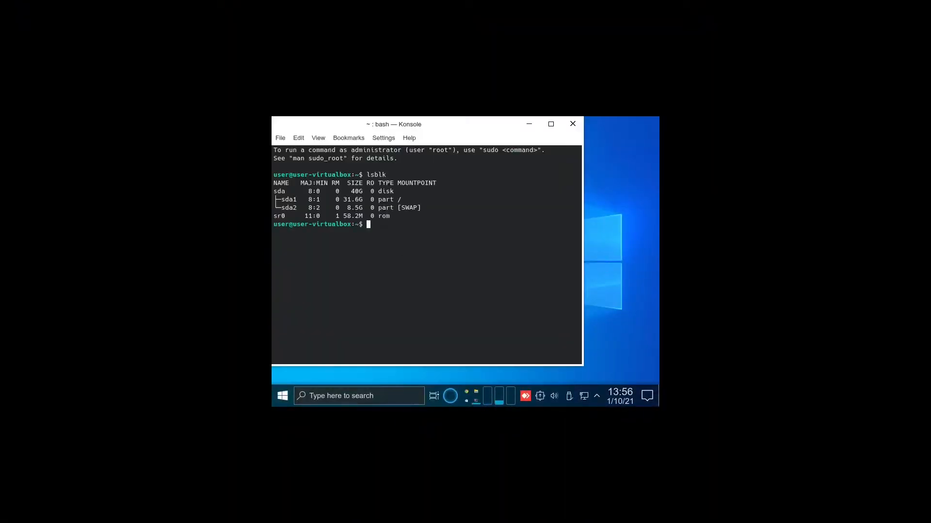
- Mount the VirtualBox Guest Additions disc and find its mount point with lsblk
{"action": "scroll", "coordinate": [394, 286], "scroll_direction": "down", "scroll_amount": 3}
{"action": "left_click", "coordinate": [386, 378]}
{"action": "left_click", "coordinate": [569, 396]}
{"action": "left_click", "coordinate": [535, 257]}
{"action": "left_click", "coordinate": [594, 160]}
{"action": "left_click", "coordinate": [650, 142]}
{"action": "type", "text": "lsblk"}
{"action": "key", "text": "Return"}
- Change to the directory /media/user/VBox_GAs_6.1.16/ and list its contents
{"action": "type", "text": "cd /media/user/VBox_GAs_6.1.16/"}
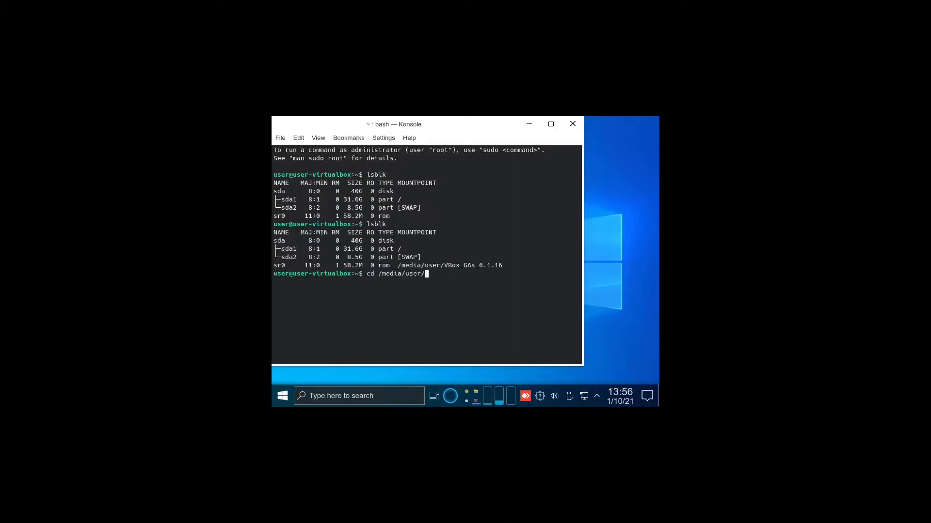
{"action": "key", "text": "Return"}
{"action": "type", "text": "ls"}
{"action": "key", "text": "Return"}
- Run ./autorun.sh to install the VirtualBox Guest Additions, and close the installer once it completes
{"action": "type", "text": "./autorun.sh"}
{"action": "key", "text": "Return"}
{"action": "key", "text": "Return"}
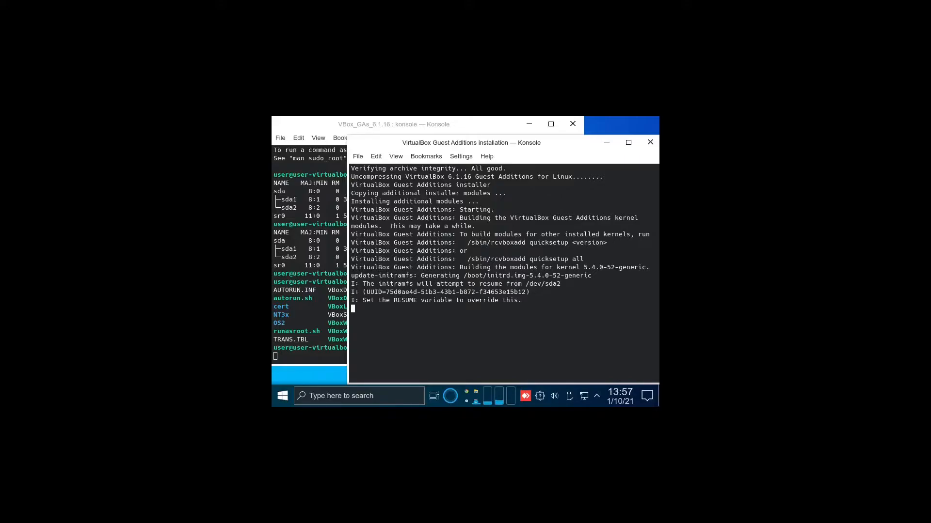
{"action": "key", "text": "Return"}
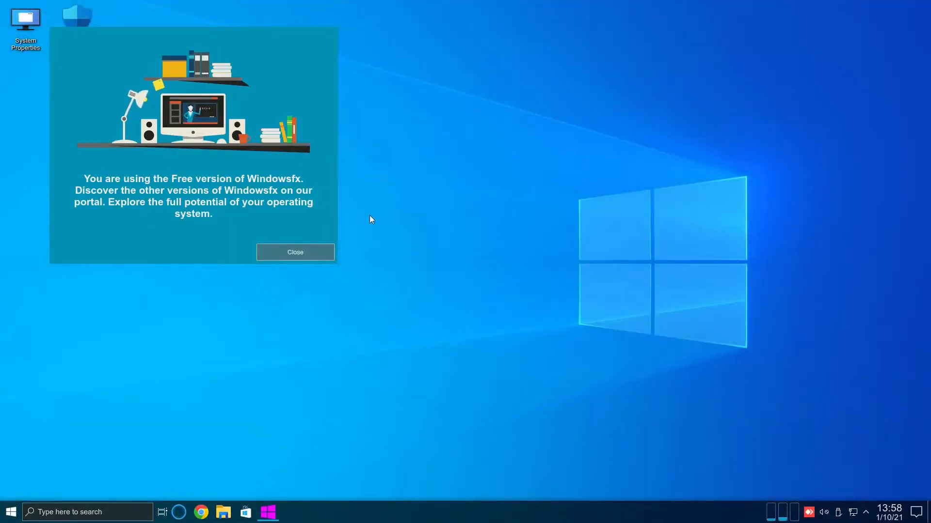
- Dismiss the free-version notice and close the Chrome window with the linuxfx.org page
{"action": "left_click", "coordinate": [313, 252]}
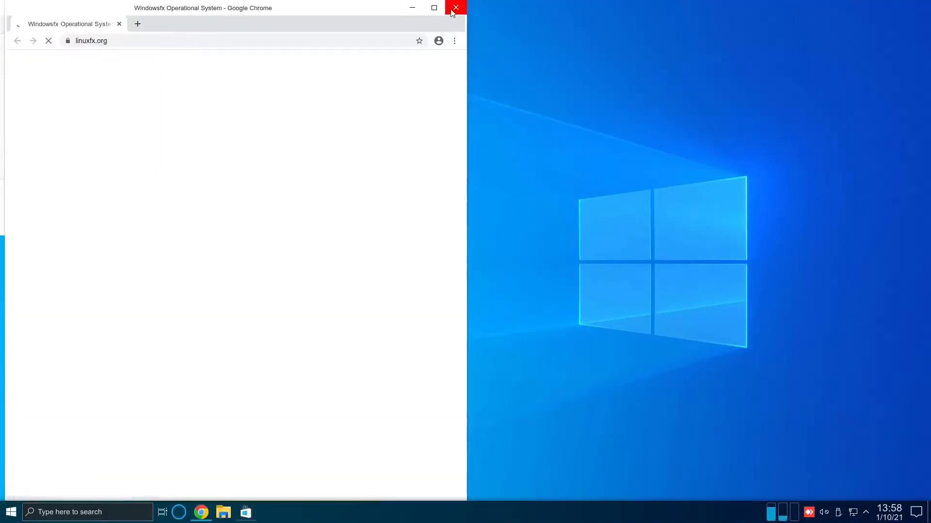
{"action": "left_click", "coordinate": [456, 8]}
{"action": "left_click", "coordinate": [459, 305]}
{"action": "left_click", "coordinate": [611, 225]}
{"action": "left_click", "coordinate": [555, 305]}
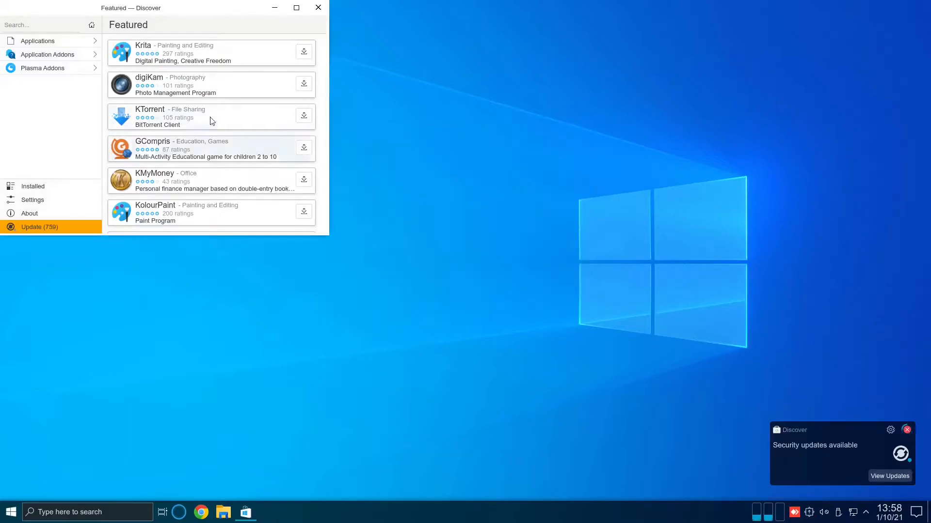
- Start installing all available updates in Discover, accepting the package removals, and restore the window to its smaller size
{"action": "left_click", "coordinate": [296, 7]}
{"action": "left_click", "coordinate": [39, 495]}
{"action": "left_click", "coordinate": [826, 24]}
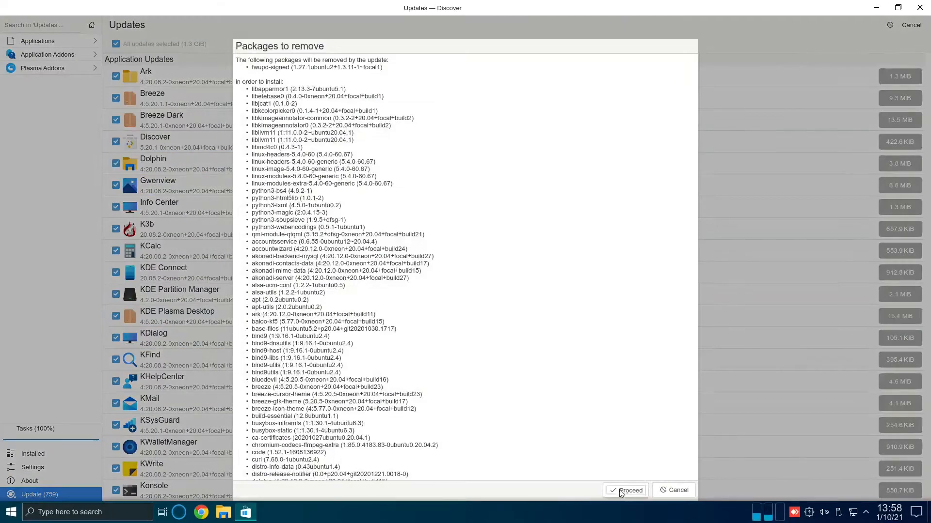
{"action": "left_click", "coordinate": [624, 494]}
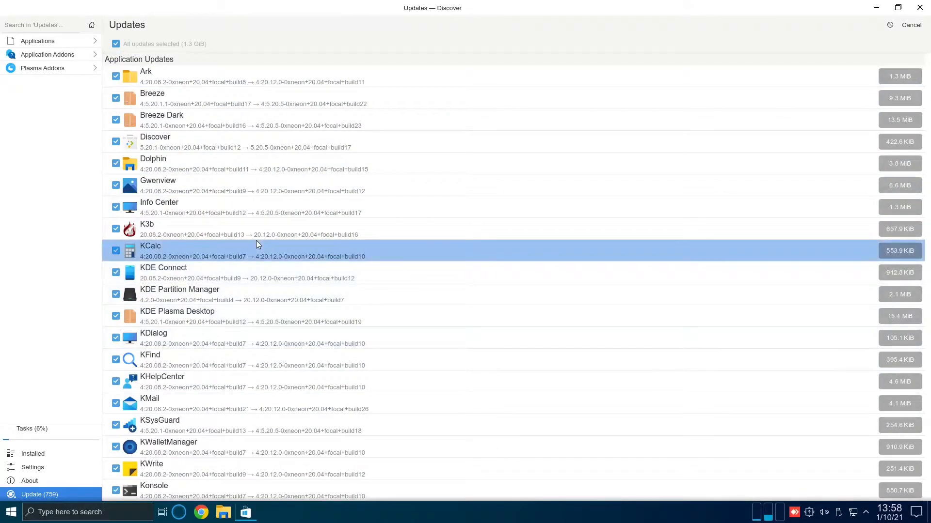
{"action": "left_click_drag", "start_coordinate": [928, 73], "coordinate": [929, 190]}
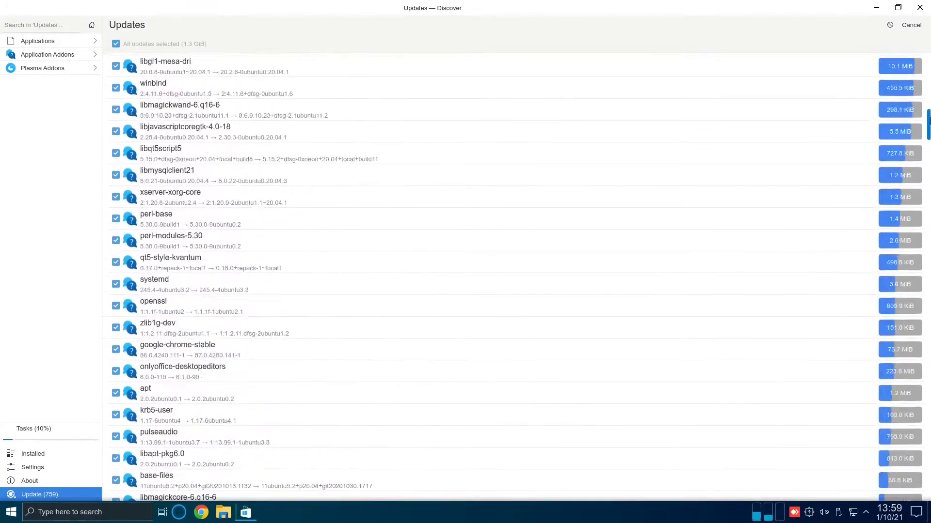
{"action": "left_click", "coordinate": [897, 7]}
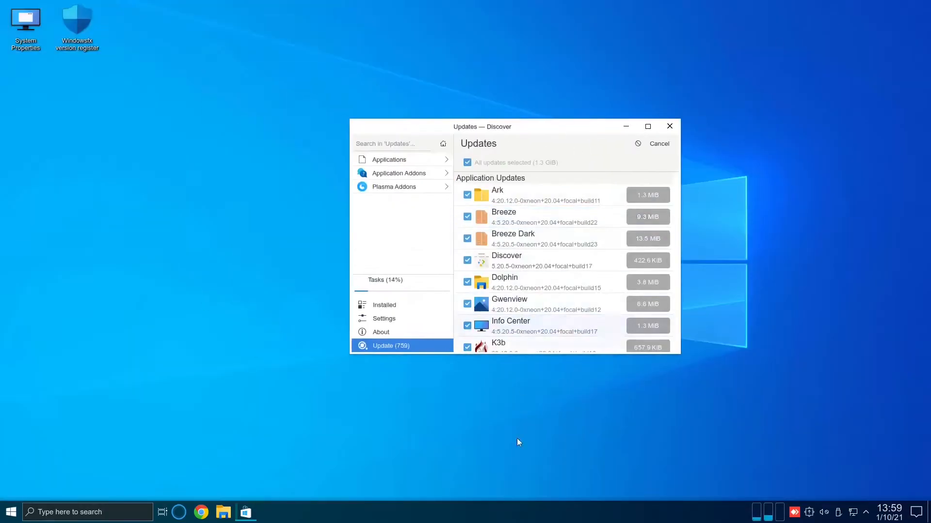
- Open the Backups application, view its About information and close it again
{"action": "left_click", "coordinate": [11, 513]}
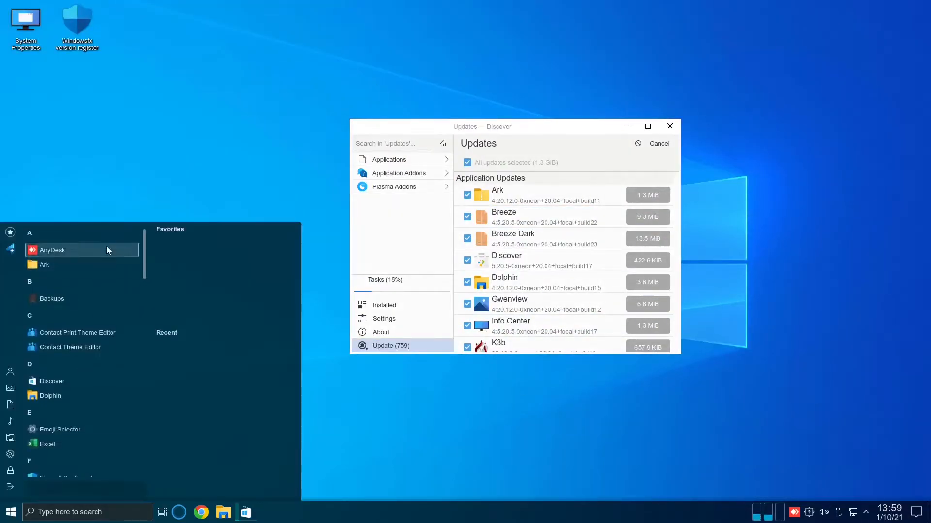
{"action": "left_click", "coordinate": [92, 262]}
{"action": "left_click", "coordinate": [272, 10]}
{"action": "left_click", "coordinate": [271, 56]}
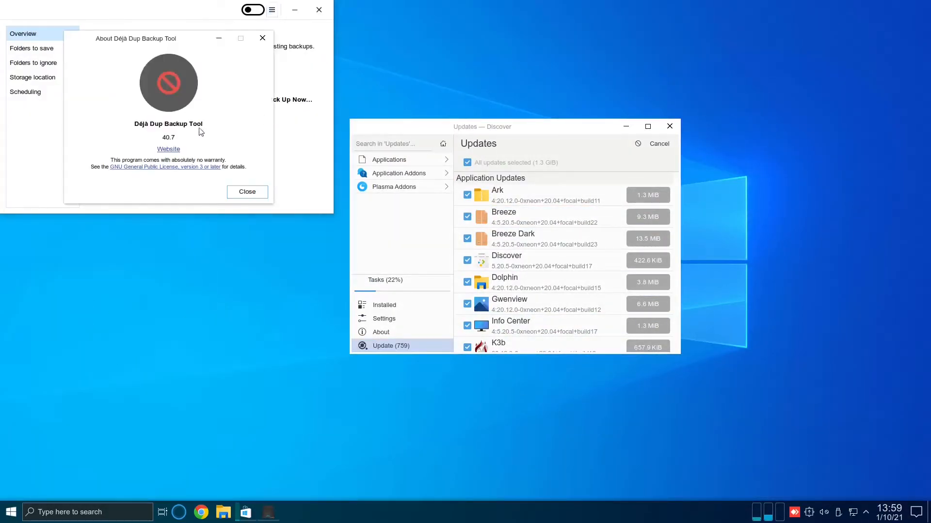
{"action": "left_click", "coordinate": [262, 38]}
{"action": "left_click", "coordinate": [319, 9]}
- Launch Excel from the installed applications
{"action": "left_click", "coordinate": [11, 512]}
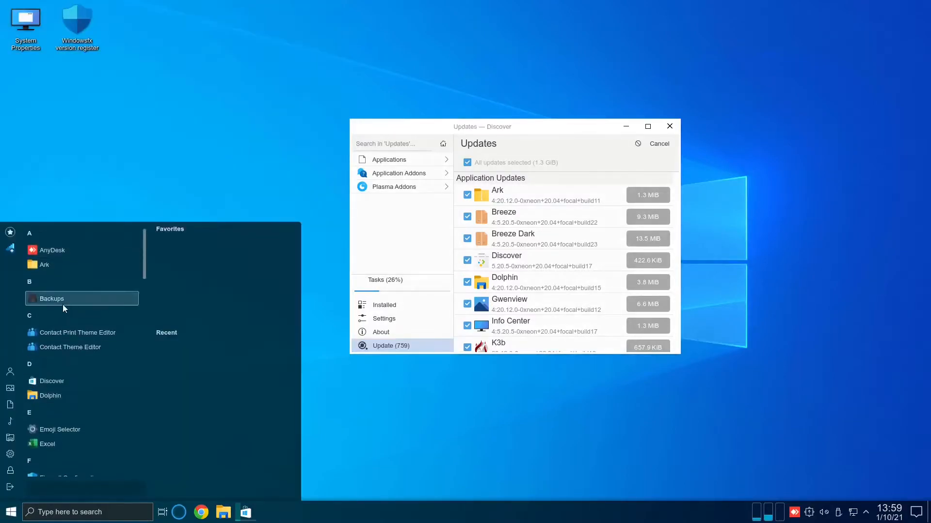
{"action": "scroll", "coordinate": [139, 291], "scroll_direction": "down", "scroll_amount": 5}
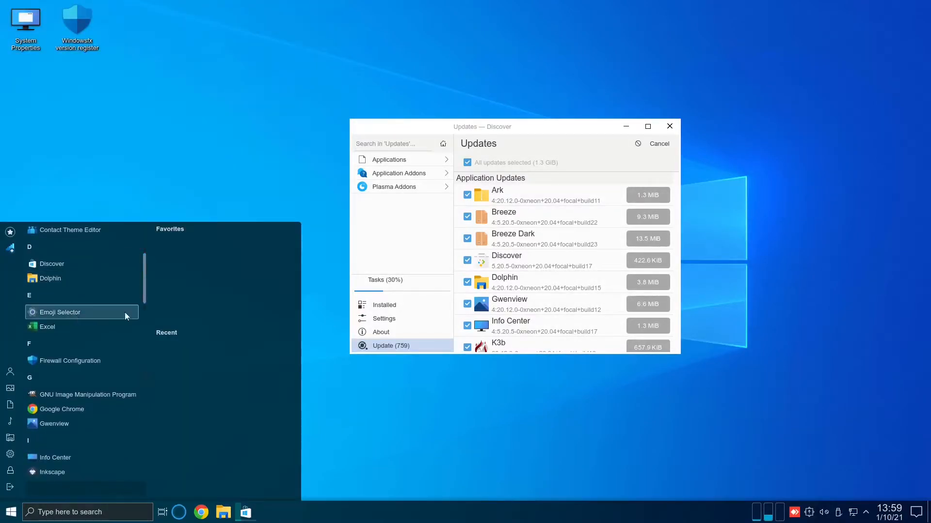
{"action": "left_click", "coordinate": [92, 330]}
- Create a new text document in ONLYOFFICE alongside the open spreadsheet
{"action": "left_click", "coordinate": [11, 513]}
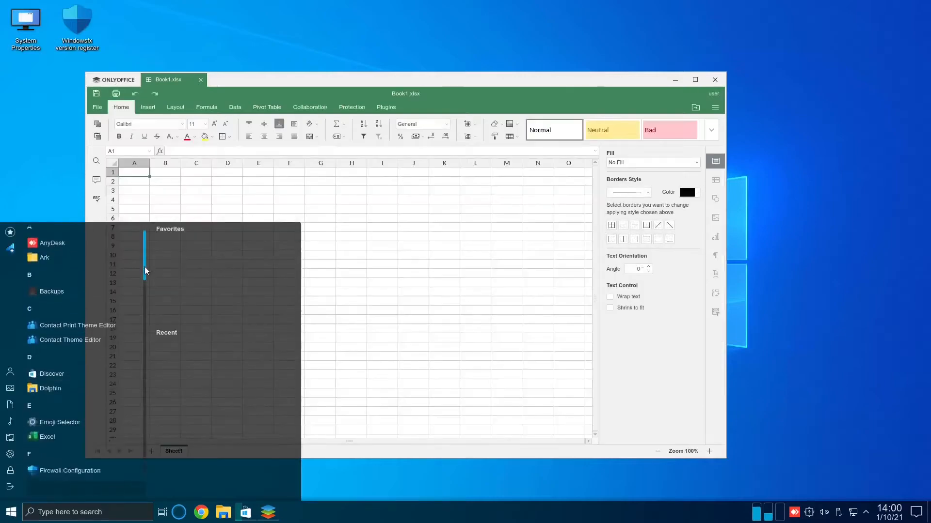
{"action": "left_click", "coordinate": [12, 513]}
{"action": "left_click", "coordinate": [114, 80]}
{"action": "left_click", "coordinate": [233, 202]}
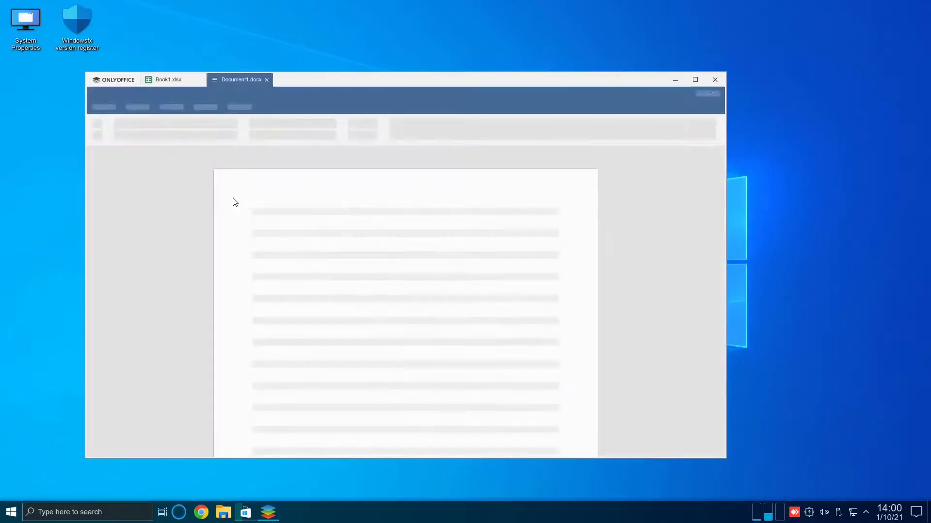
- Create a new presentation in ONLYOFFICE alongside the open spreadsheet and text document
{"action": "left_click", "coordinate": [114, 80]}
{"action": "left_click", "coordinate": [359, 199]}
{"action": "left_click", "coordinate": [11, 513]}
{"action": "scroll", "coordinate": [131, 296], "scroll_direction": "down", "scroll_amount": 10}
{"action": "scroll", "coordinate": [128, 395], "scroll_direction": "up", "scroll_amount": 5}
{"action": "left_click", "coordinate": [347, 81]}
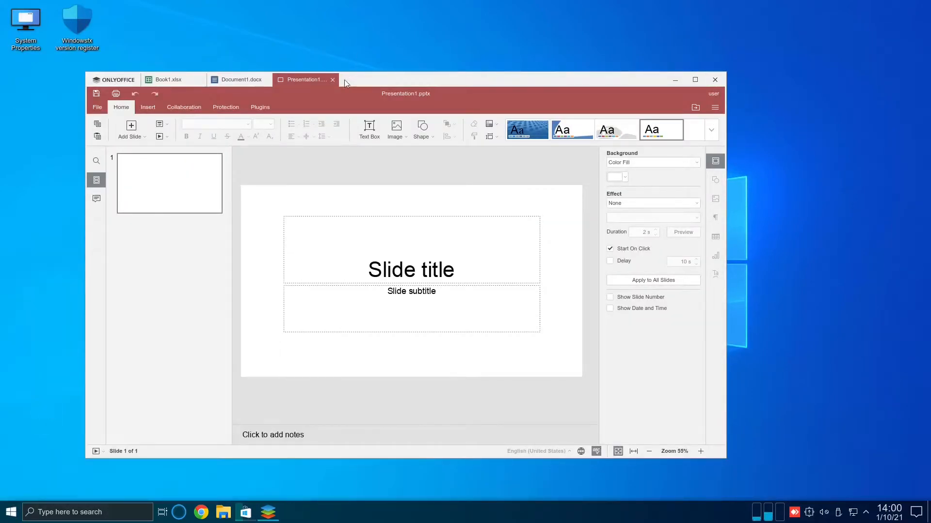
- Close the new presentation and the other open ONLYOFFICE files, leaving the office suite
{"action": "left_click", "coordinate": [333, 80]}
{"action": "left_click", "coordinate": [11, 512]}
{"action": "scroll", "coordinate": [135, 388], "scroll_direction": "down", "scroll_amount": 10}
{"action": "left_click", "coordinate": [222, 291]}
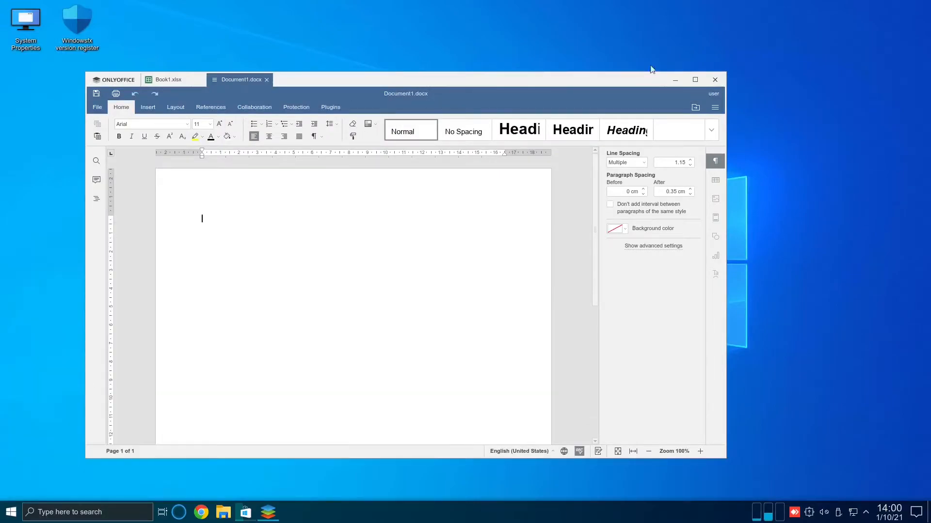
{"action": "left_click_drag", "start_coordinate": [240, 80], "coordinate": [458, 44]}
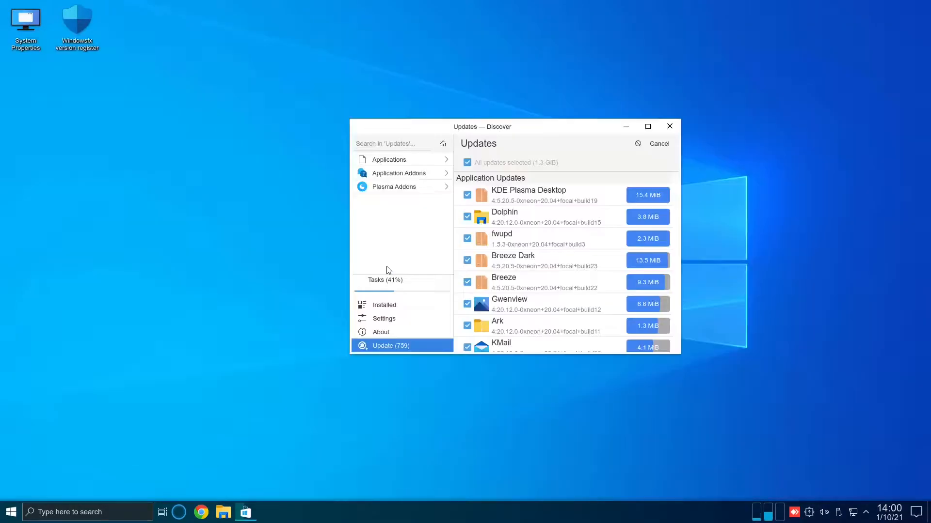
- Look through the installed applications and launch Microsoft Edge (dev)
{"action": "left_click", "coordinate": [10, 512]}
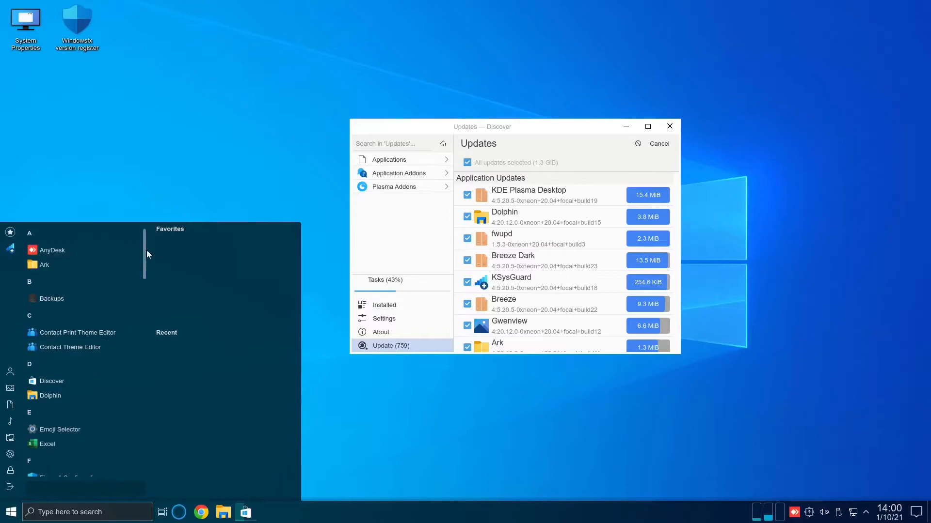
{"action": "scroll", "coordinate": [133, 292], "scroll_direction": "down", "scroll_amount": 8}
{"action": "left_click", "coordinate": [133, 298]}
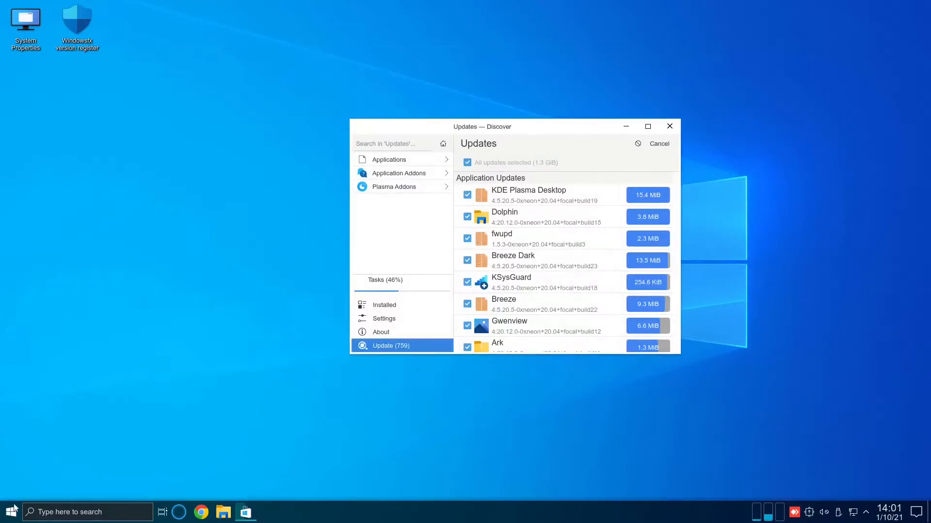
{"action": "key", "text": "super"}
{"action": "scroll", "coordinate": [141, 310], "scroll_direction": "down", "scroll_amount": 5}
{"action": "scroll", "coordinate": [140, 311], "scroll_direction": "down", "scroll_amount": 5}
{"action": "left_click_drag", "start_coordinate": [145, 348], "coordinate": [141, 375]}
{"action": "left_click", "coordinate": [90, 331]}
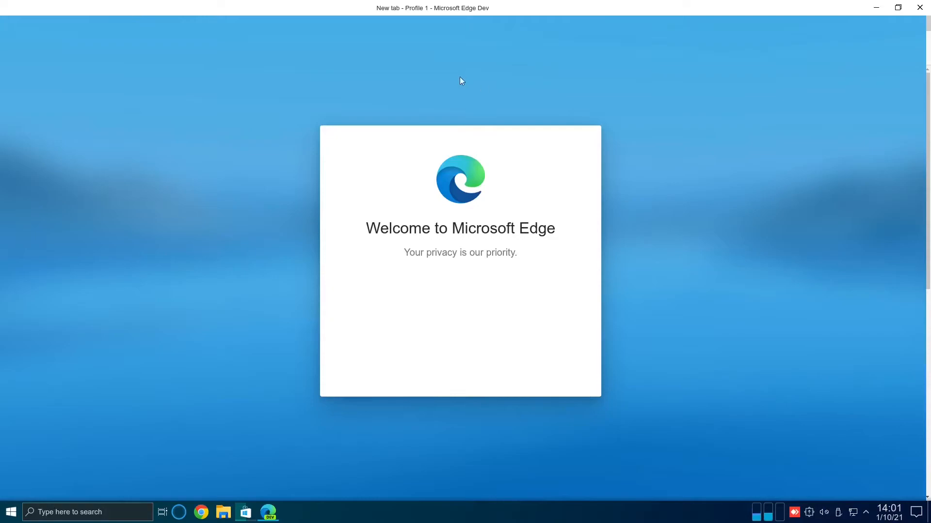
- Get past the Microsoft Edge welcome screen, decline its KDE wallet request and close the browser
{"action": "left_click", "coordinate": [451, 351]}
{"action": "left_click", "coordinate": [534, 318]}
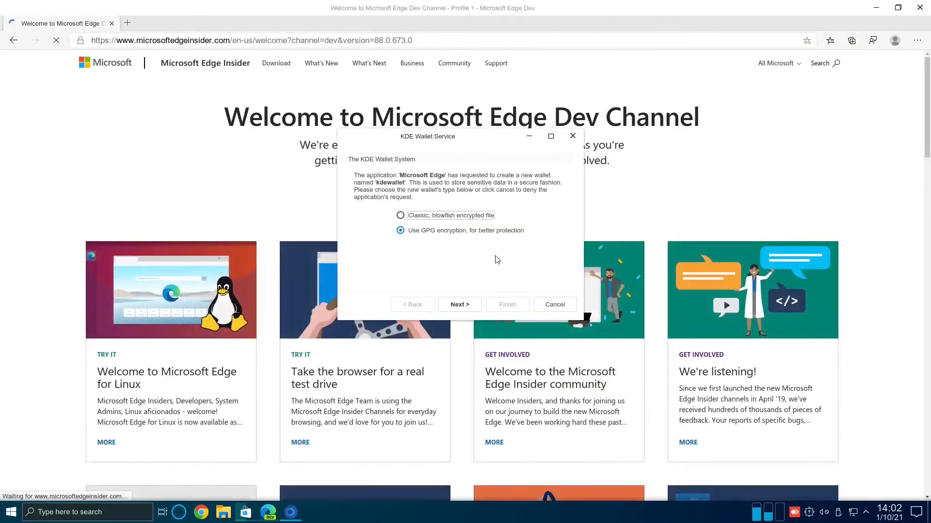
{"action": "left_click", "coordinate": [555, 304]}
{"action": "left_click", "coordinate": [111, 23]}
- Open Microsoft Teams - Preview from the installed applications and close it again
{"action": "left_click", "coordinate": [10, 512]}
{"action": "scroll", "coordinate": [66, 383], "scroll_direction": "down", "scroll_amount": 10}
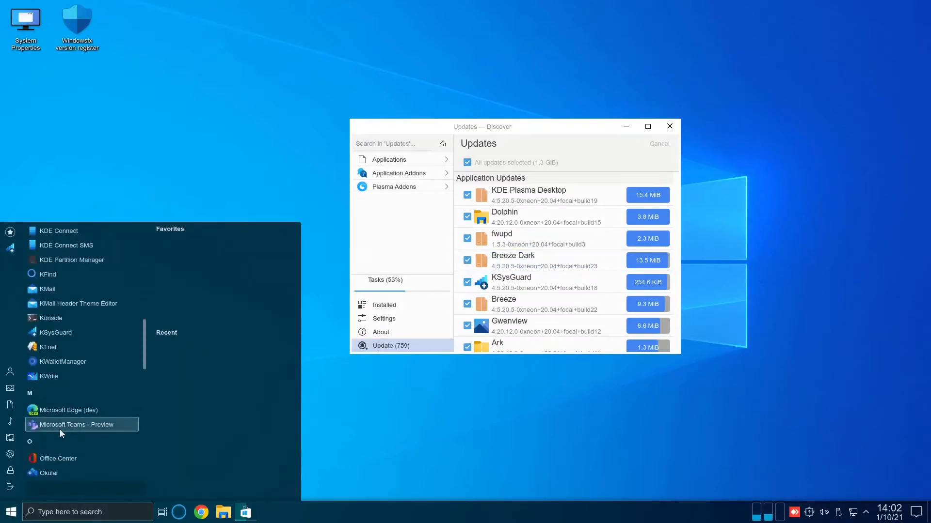
{"action": "left_click", "coordinate": [61, 429]}
{"action": "left_click", "coordinate": [628, 64]}
- Open another of the installed applications further down the list and quit it
{"action": "left_click", "coordinate": [11, 512]}
{"action": "scroll", "coordinate": [68, 397], "scroll_direction": "down", "scroll_amount": 7}
{"action": "scroll", "coordinate": [63, 398], "scroll_direction": "down", "scroll_amount": 3}
{"action": "left_click", "coordinate": [49, 416]}
{"action": "left_click", "coordinate": [15, 24]}
{"action": "left_click", "coordinate": [55, 243]}
- Launch an installed application that requires superuser rights and authenticate with the account password
{"action": "left_click", "coordinate": [11, 512]}
{"action": "scroll", "coordinate": [141, 328], "scroll_direction": "down", "scroll_amount": 10}
{"action": "scroll", "coordinate": [138, 388], "scroll_direction": "down", "scroll_amount": 8}
{"action": "scroll", "coordinate": [97, 388], "scroll_direction": "up", "scroll_amount": 15}
{"action": "scroll", "coordinate": [112, 412], "scroll_direction": "down", "scroll_amount": 15}
{"action": "left_click", "coordinate": [49, 398]}
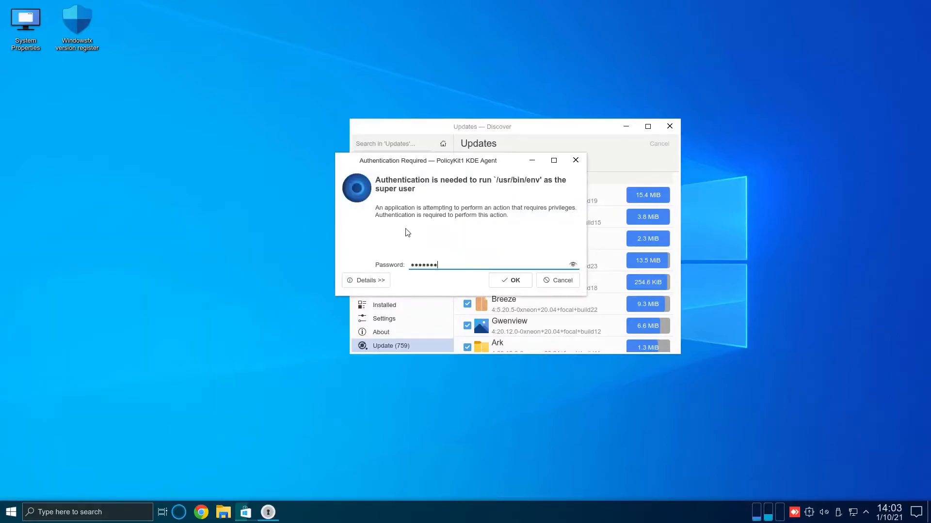
{"action": "key", "text": "Return"}
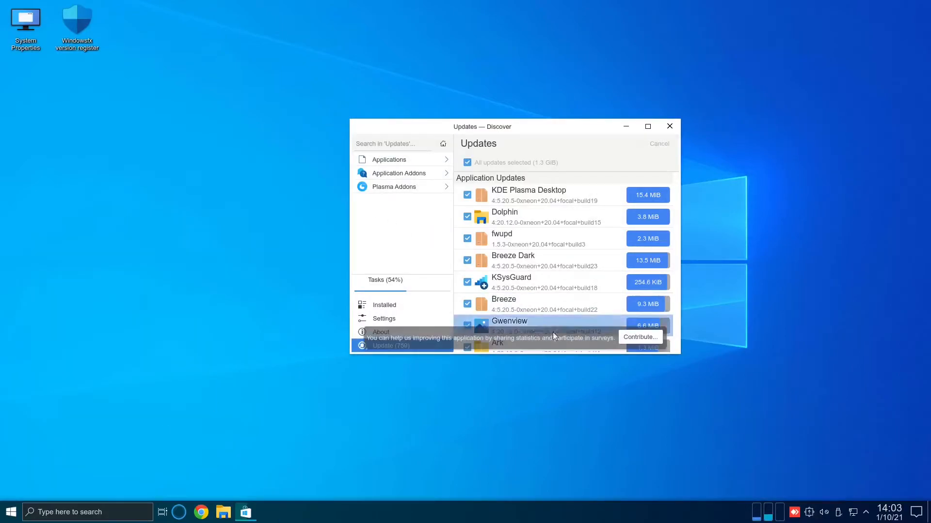
- Repeat a superuser application launch, enter the account password and check the hidden system tray icons
{"action": "left_click", "coordinate": [10, 512]}
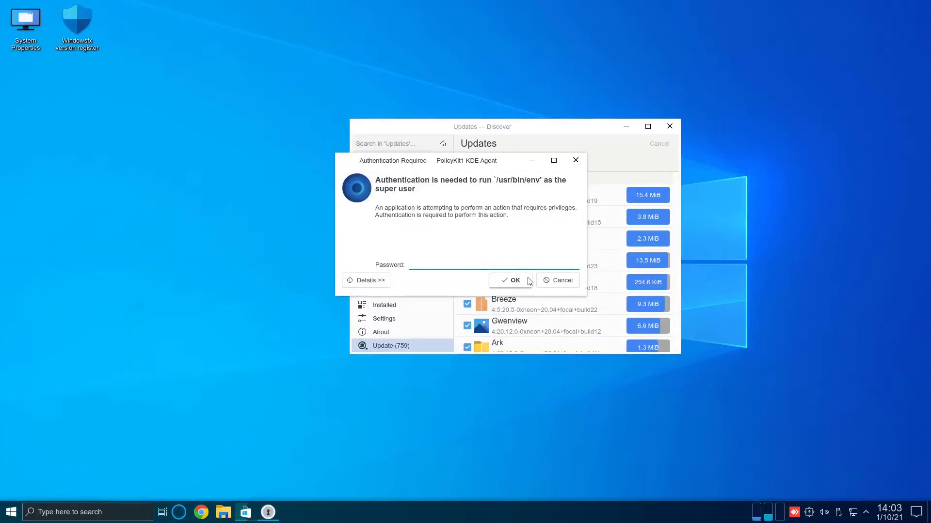
{"action": "type", "text": "••••••"}
{"action": "key", "text": "Return"}
{"action": "left_click", "coordinate": [866, 513]}
{"action": "left_click", "coordinate": [866, 513]}
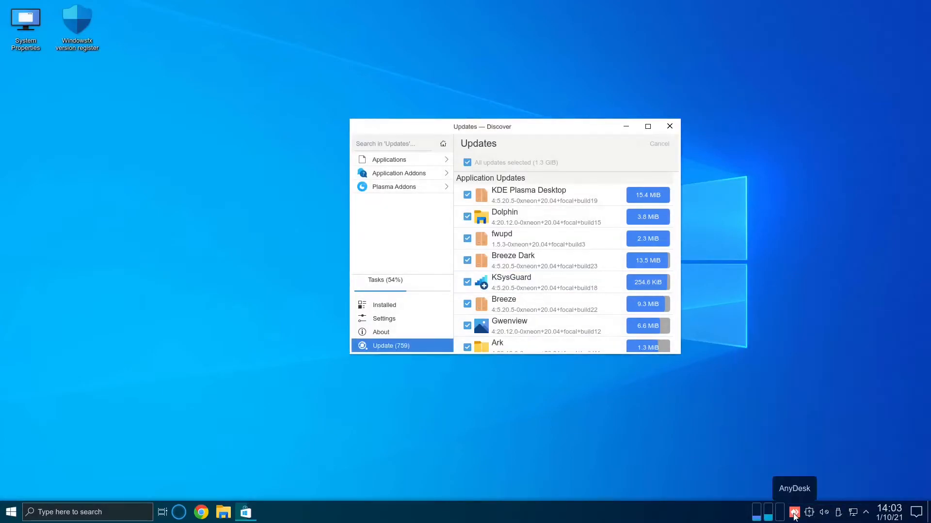
- Open Skype from the installed applications, try its sign-in option and close the window
{"action": "left_click", "coordinate": [10, 512]}
{"action": "scroll", "coordinate": [88, 474], "scroll_direction": "down", "scroll_amount": 10}
{"action": "scroll", "coordinate": [64, 368], "scroll_direction": "up", "scroll_amount": 2}
{"action": "scroll", "coordinate": [85, 333], "scroll_direction": "up", "scroll_amount": 8}
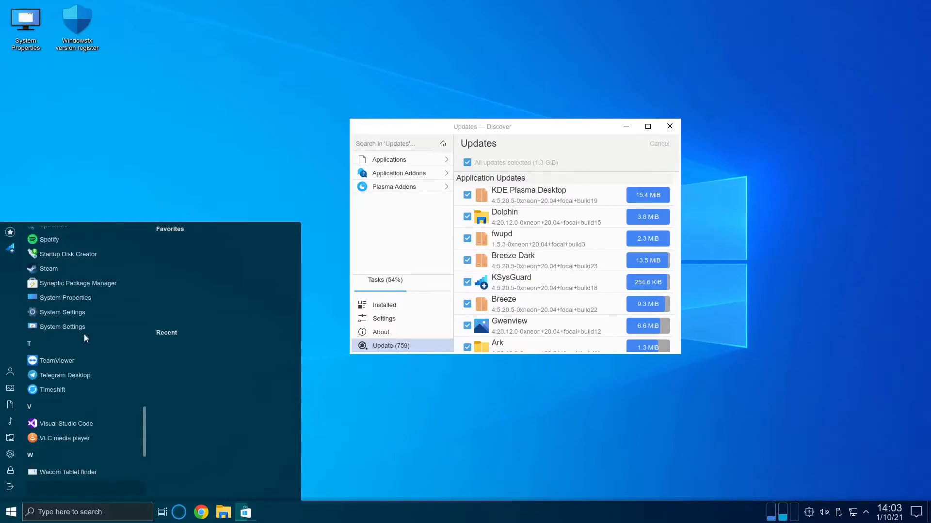
{"action": "left_click", "coordinate": [57, 299]}
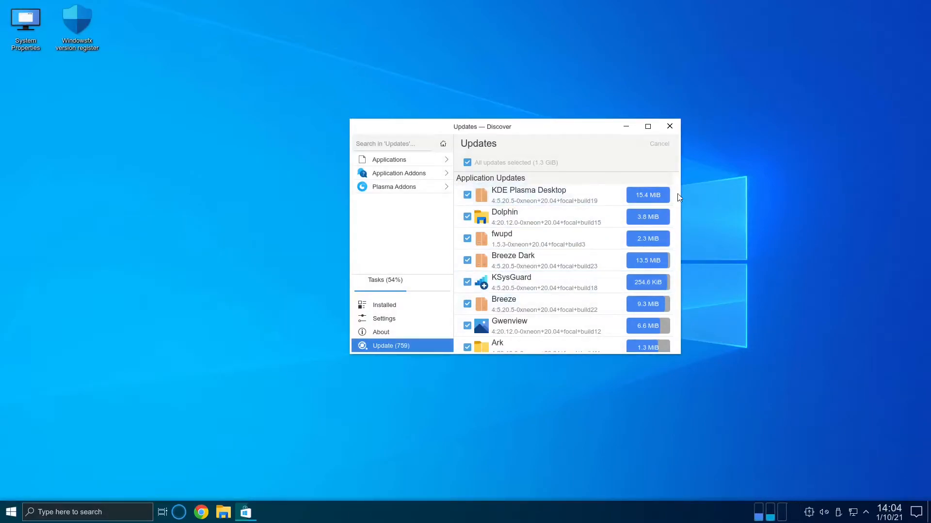
{"action": "left_click", "coordinate": [467, 363]}
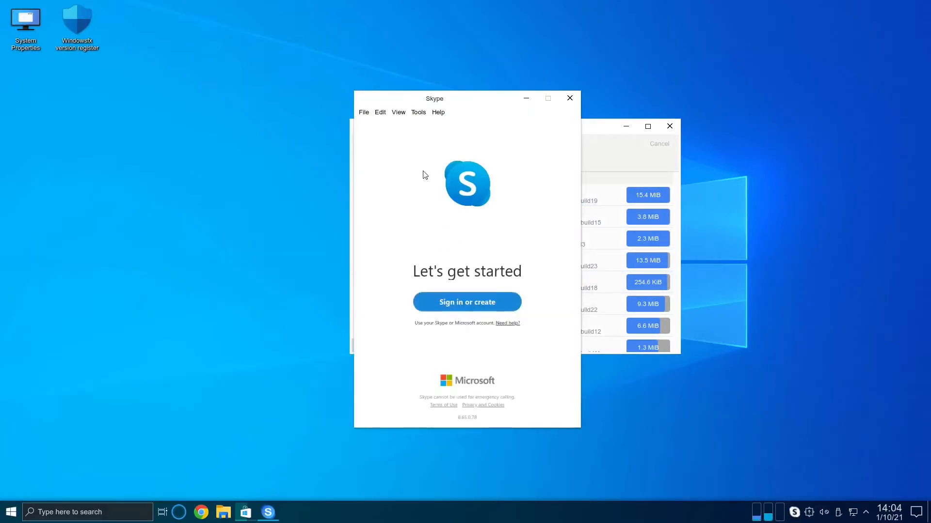
{"action": "left_click", "coordinate": [467, 303]}
{"action": "left_click", "coordinate": [570, 98]}
- Open Startup Disk Creator from the installed applications and quit it
{"action": "left_click", "coordinate": [10, 512]}
{"action": "left_click_drag", "start_coordinate": [143, 279], "coordinate": [127, 418]}
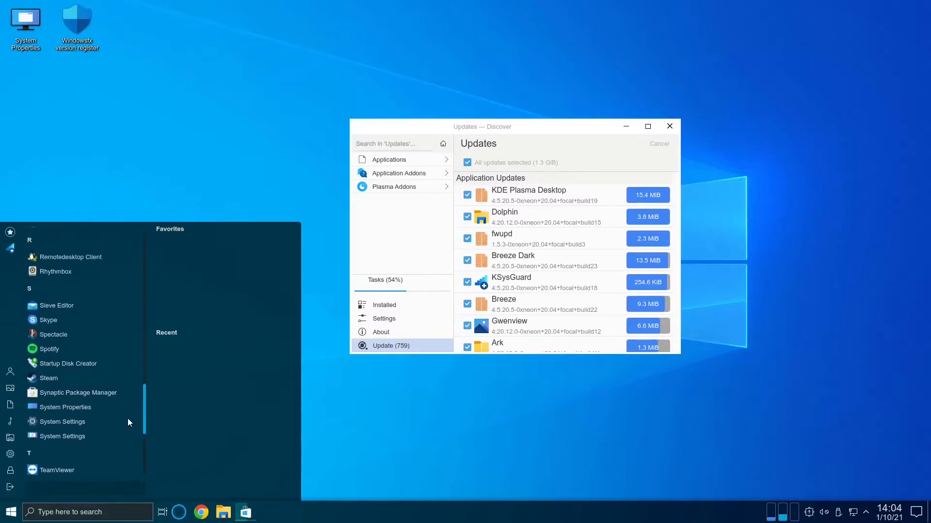
{"action": "left_click", "coordinate": [109, 363]}
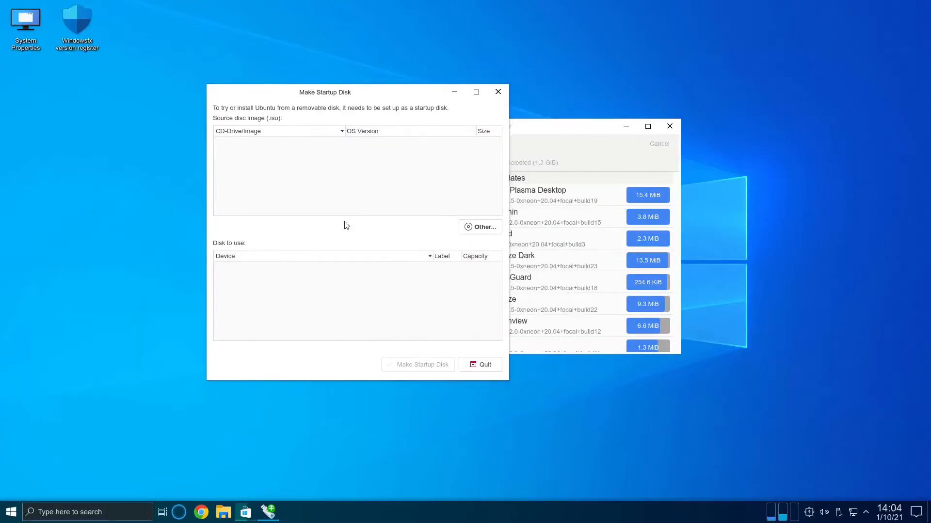
{"action": "left_click", "coordinate": [484, 366]}
- Look through the end of the application list and the updates being installed in Discover
{"action": "left_click", "coordinate": [73, 506]}
{"action": "scroll", "coordinate": [96, 368], "scroll_direction": "down", "scroll_amount": 20}
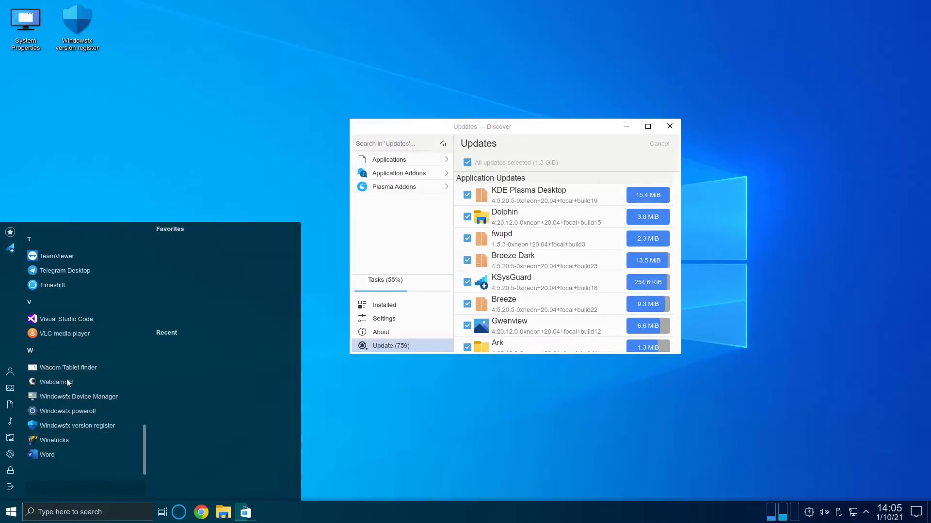
{"action": "left_click", "coordinate": [161, 217]}
{"action": "left_click_drag", "start_coordinate": [676, 188], "coordinate": [677, 339]}
{"action": "scroll", "coordinate": [618, 308], "scroll_direction": "up", "scroll_amount": 15}
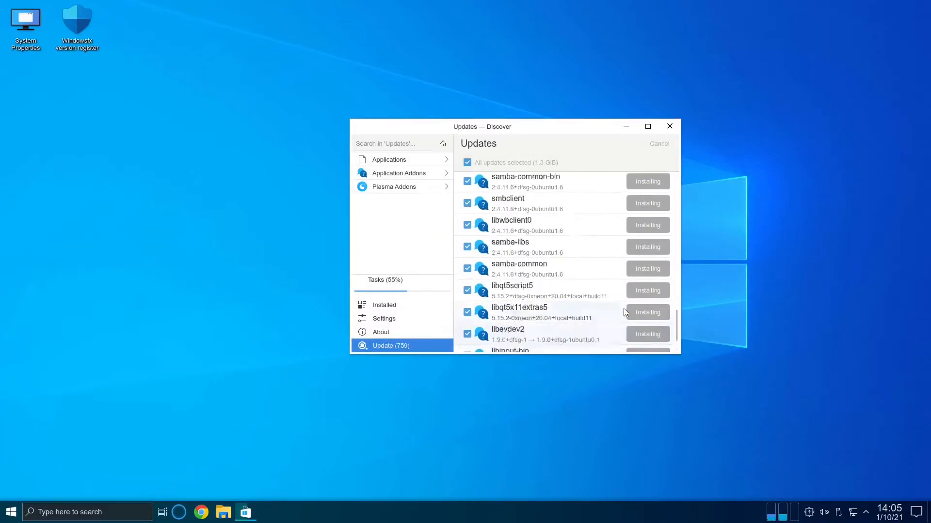
- Try to open Info Center, restart it from the crash notification and dismiss the notification
{"action": "left_click", "coordinate": [145, 519]}
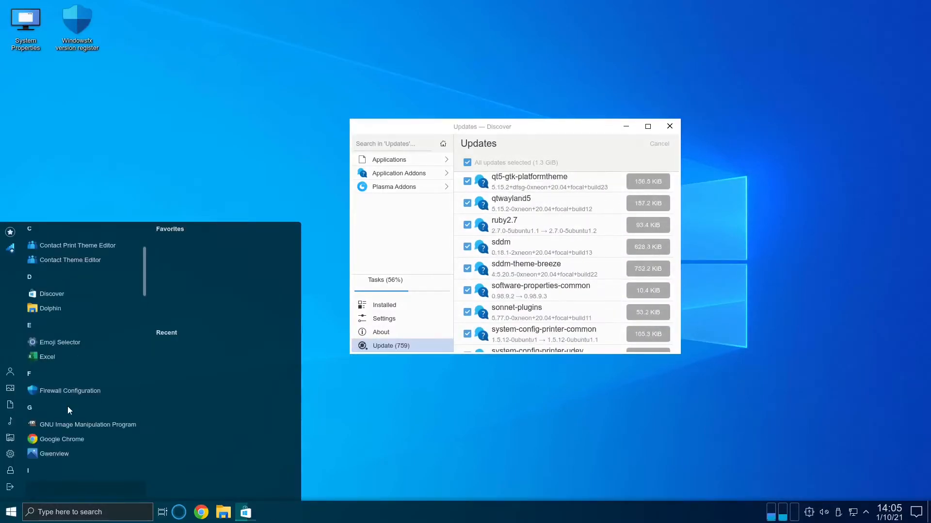
{"action": "left_click", "coordinate": [59, 455]}
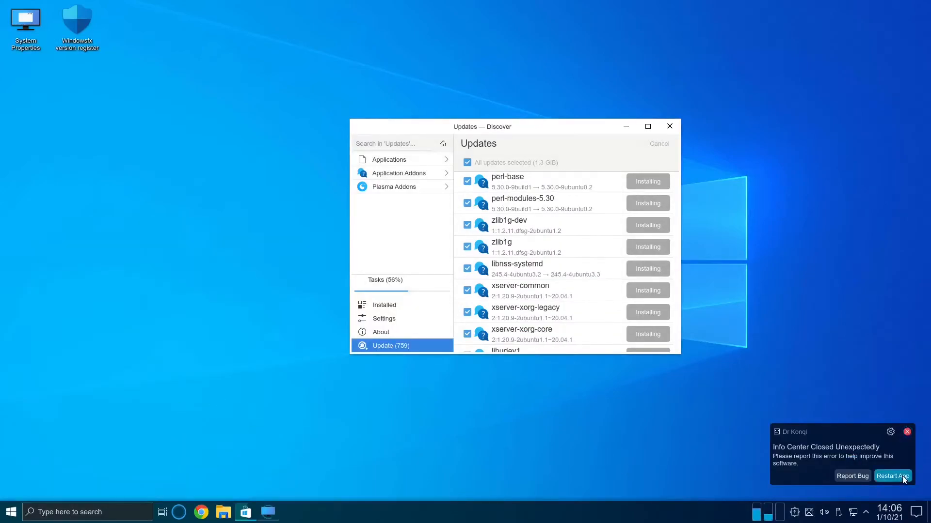
{"action": "left_click", "coordinate": [903, 476]}
{"action": "left_click", "coordinate": [905, 432]}
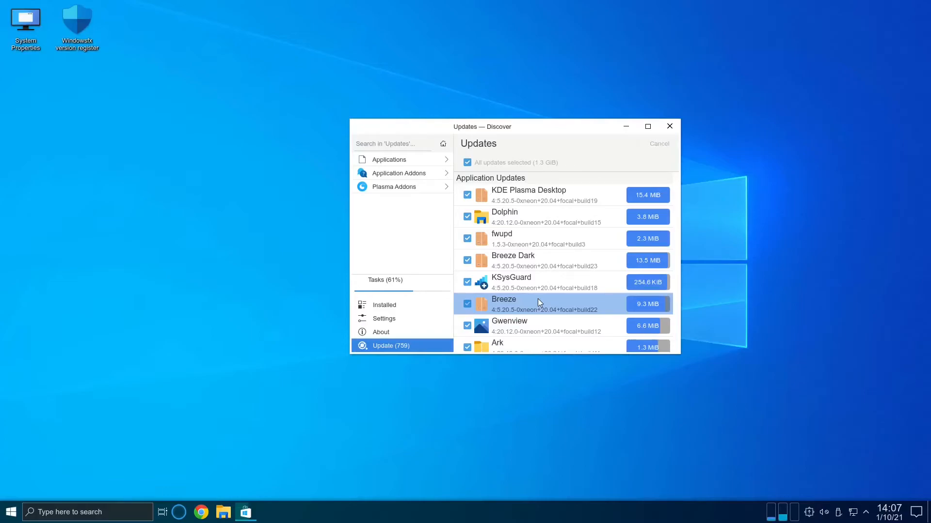
- Open System Properties, view the Device Manager's system information and try the Change Configuration option
{"action": "double_click", "coordinate": [25, 22]}
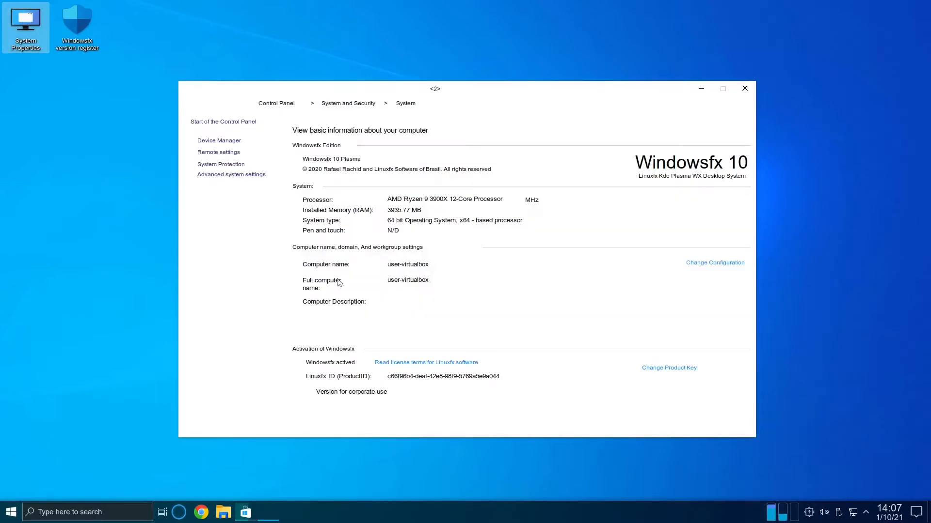
{"action": "left_click", "coordinate": [230, 141]}
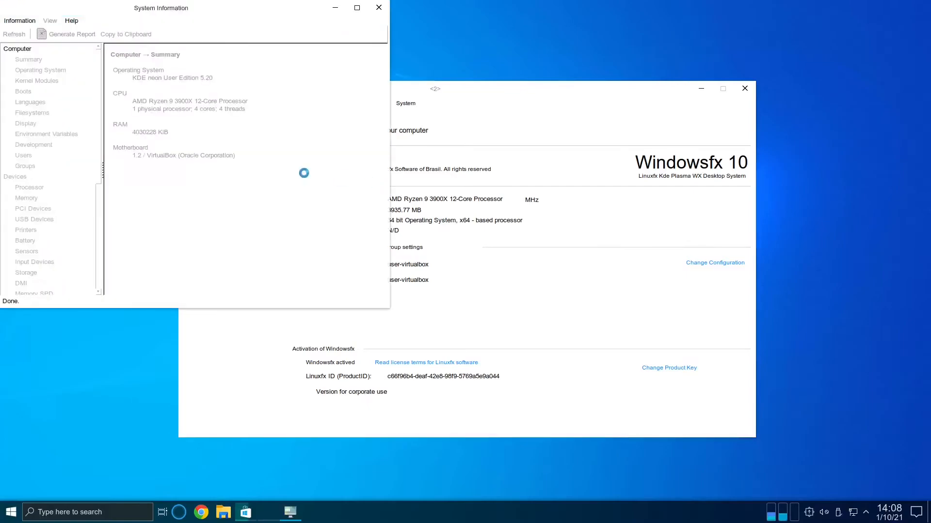
{"action": "left_click", "coordinate": [378, 7]}
{"action": "left_click", "coordinate": [713, 263]}
{"action": "left_click", "coordinate": [495, 376]}
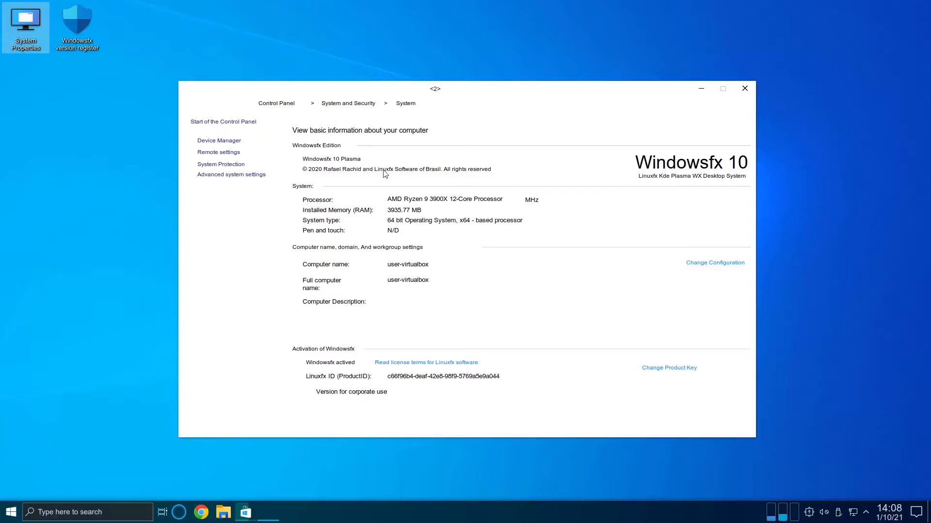
- Move the system properties window aside, try its protection and remote settings links and close it
{"action": "left_click_drag", "start_coordinate": [462, 89], "coordinate": [326, 100]}
{"action": "left_click", "coordinate": [104, 180]}
{"action": "left_click", "coordinate": [104, 181]}
{"action": "left_click", "coordinate": [397, 159]}
{"action": "left_click", "coordinate": [495, 376]}
{"action": "left_click", "coordinate": [98, 158]}
{"action": "left_click", "coordinate": [919, 7]}
{"action": "left_click", "coordinate": [617, 103]}
- Review the progress of the individual updates in Discover and move its window aside
{"action": "scroll", "coordinate": [568, 199], "scroll_direction": "down", "scroll_amount": 5}
{"action": "scroll", "coordinate": [457, 274], "scroll_direction": "up", "scroll_amount": 15}
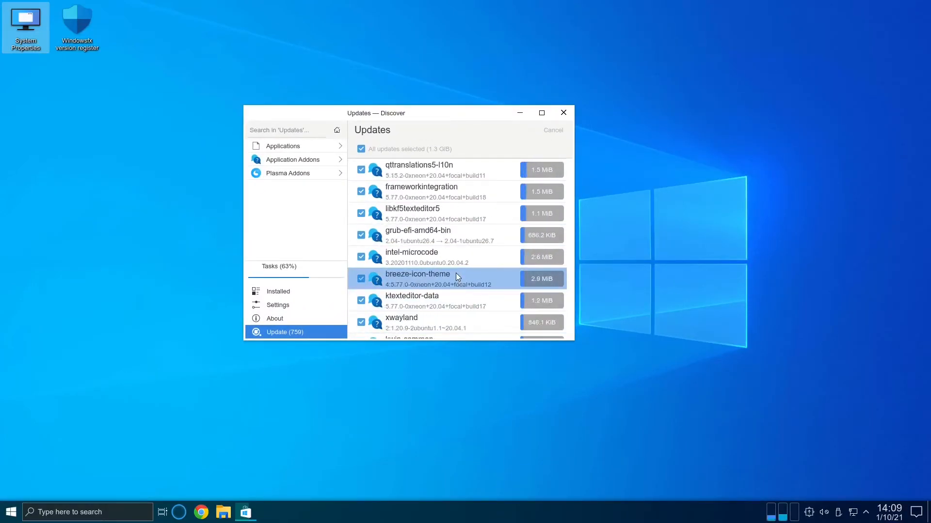
{"action": "scroll", "coordinate": [459, 272], "scroll_direction": "down", "scroll_amount": 15}
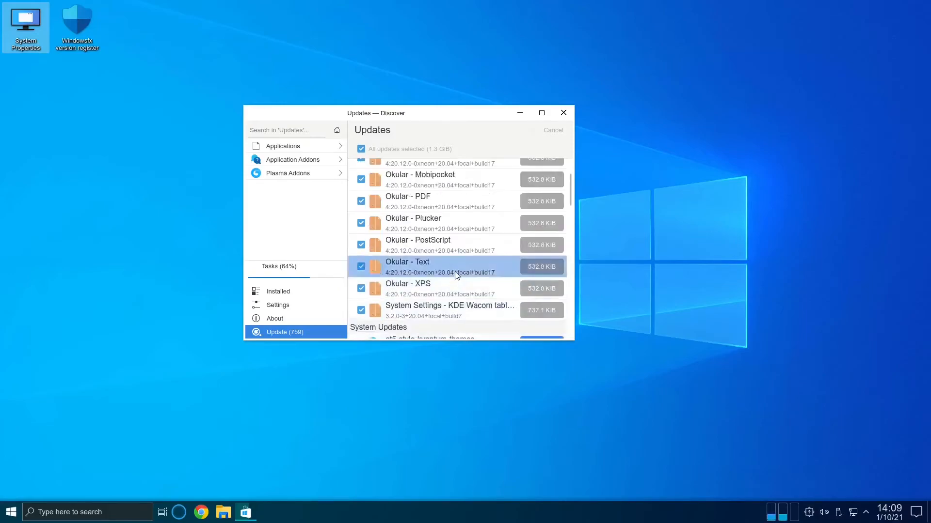
{"action": "scroll", "coordinate": [449, 296], "scroll_direction": "up", "scroll_amount": 15}
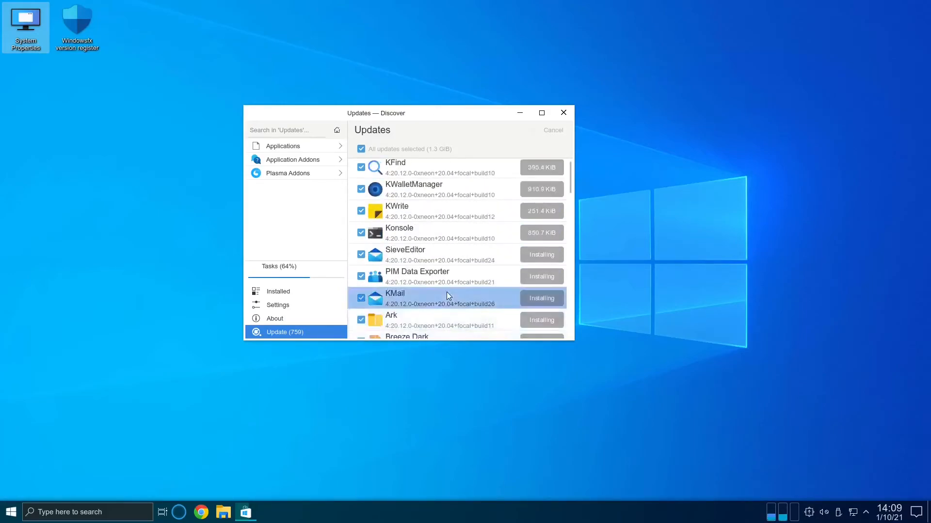
{"action": "left_click", "coordinate": [264, 271]}
{"action": "left_click", "coordinate": [509, 214]}
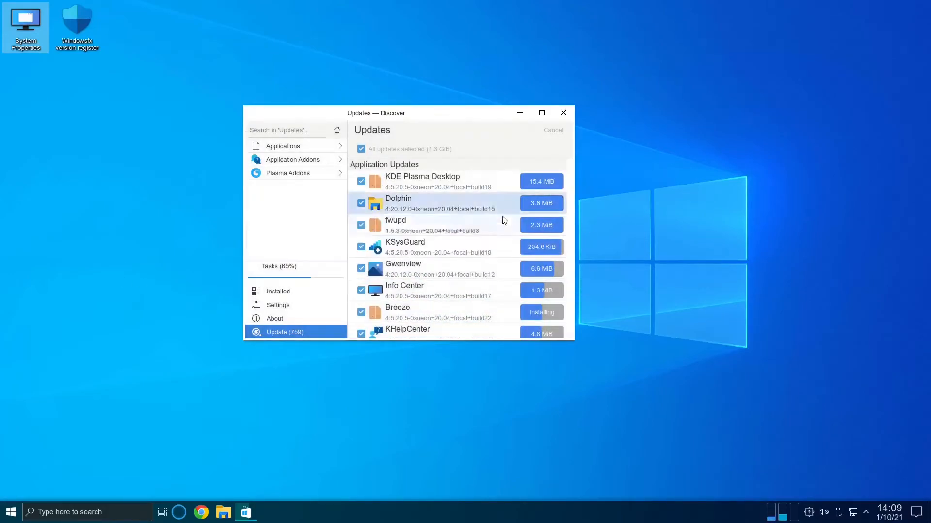
{"action": "left_click_drag", "start_coordinate": [393, 118], "coordinate": [673, 243]}
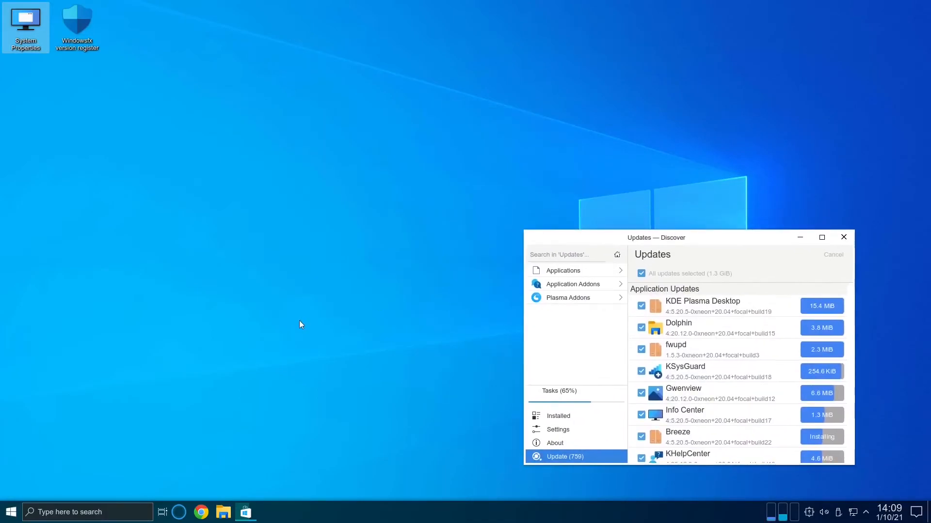
{"action": "left_click", "coordinate": [768, 507]}
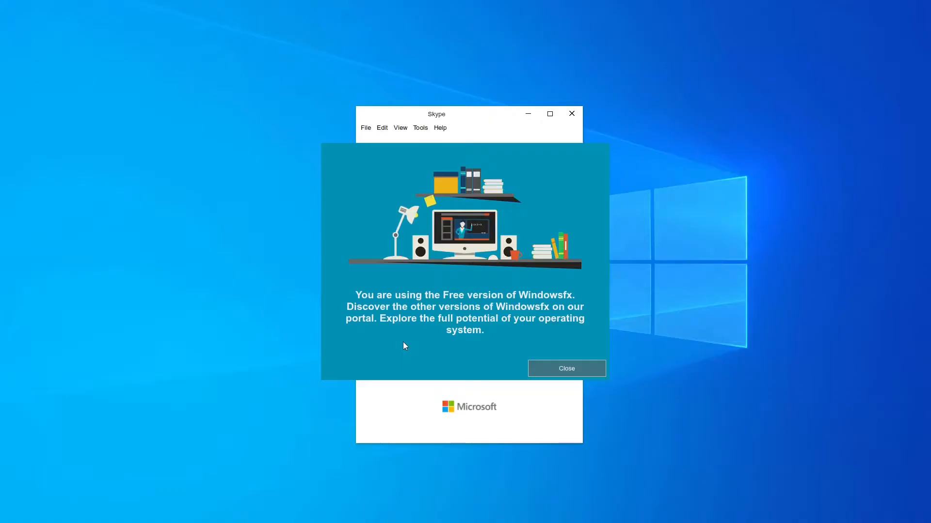
- Dismiss the Windowsfx free-version notice, close the Microsoft Teams sign-in window and quit Teams completely
{"action": "left_click", "coordinate": [548, 370]}
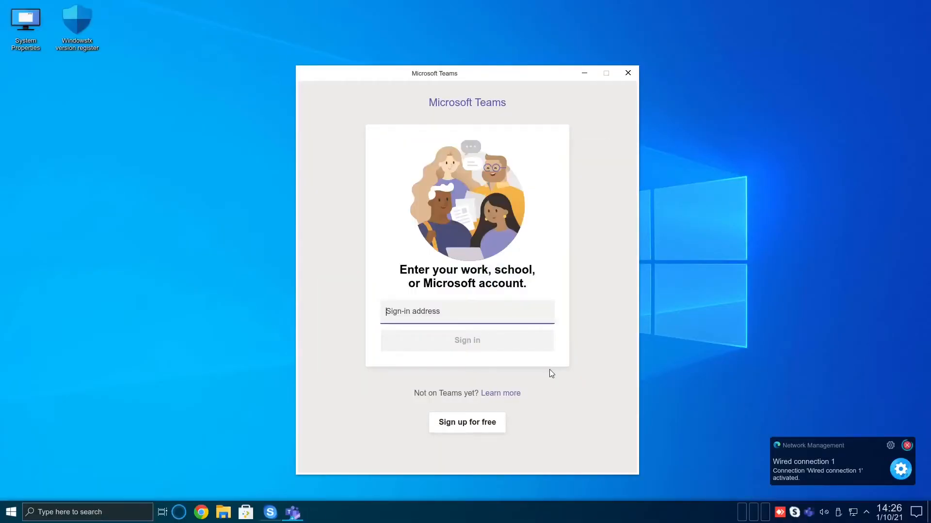
{"action": "left_click", "coordinate": [628, 73]}
{"action": "right_click", "coordinate": [809, 511]}
{"action": "left_click", "coordinate": [829, 495]}
- Decline Google Chrome's request to create a new KDE wallet
{"action": "left_click", "coordinate": [457, 8]}
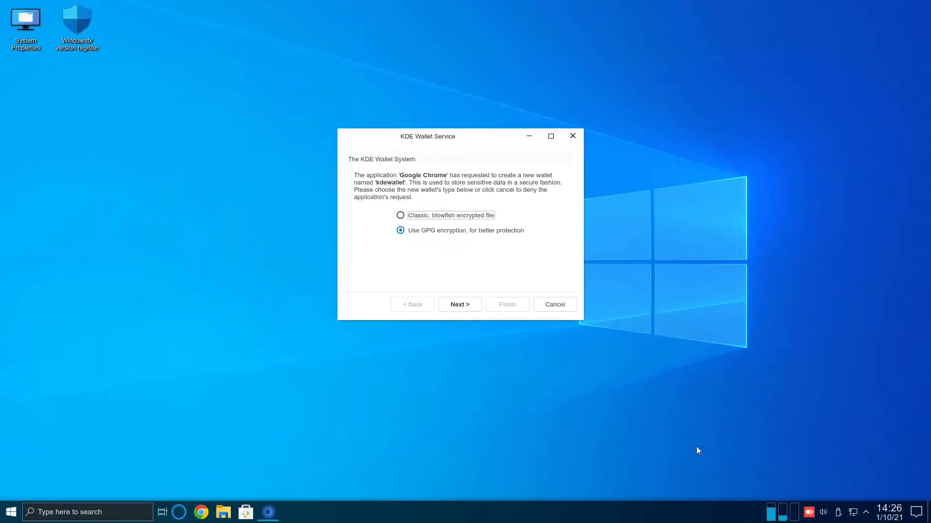
{"action": "left_click", "coordinate": [553, 303]}
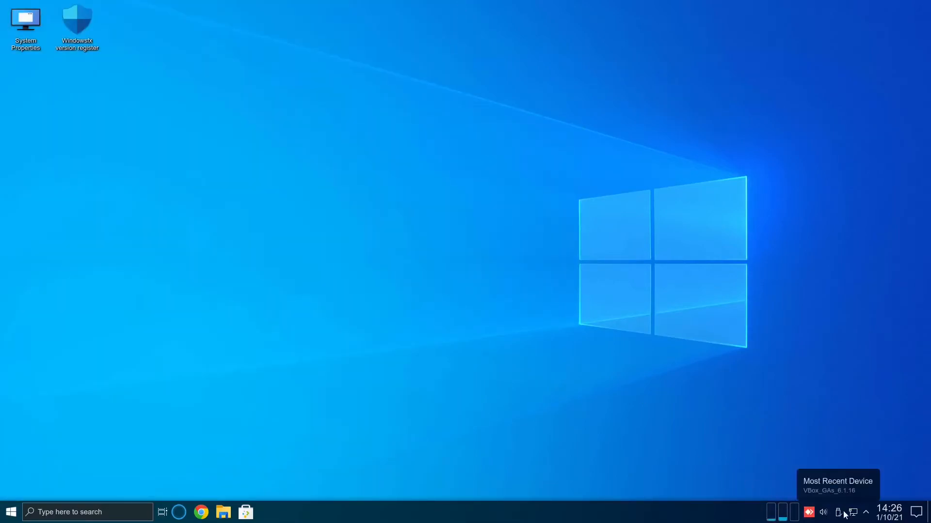
- Look through the installed applications after the restart and open an entry far down the list
{"action": "left_click", "coordinate": [15, 510]}
{"action": "scroll", "coordinate": [54, 387], "scroll_direction": "down", "scroll_amount": 15}
{"action": "left_click", "coordinate": [68, 313]}
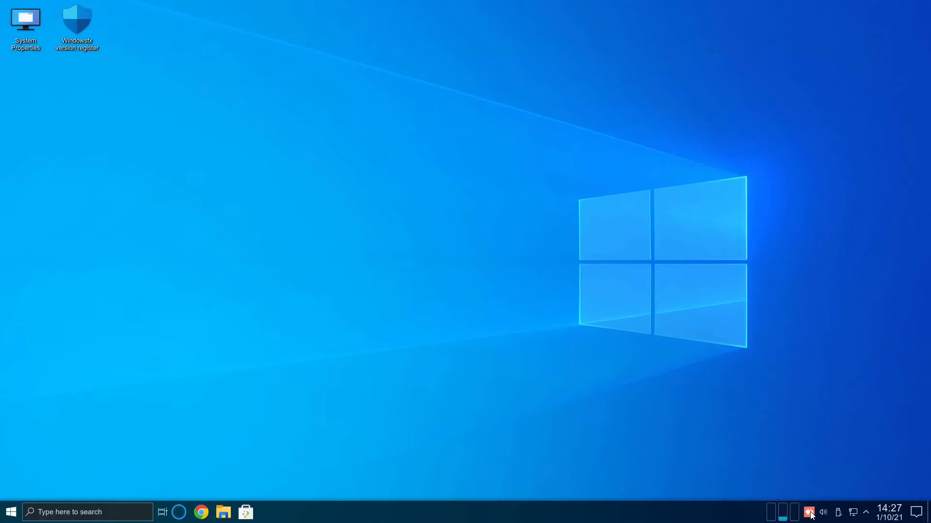
- Open Discover after looking through the installed applications, search for "zoom" and install the Zoom chat application
{"action": "left_click", "coordinate": [11, 512]}
{"action": "left_click_drag", "start_coordinate": [146, 267], "coordinate": [100, 474]}
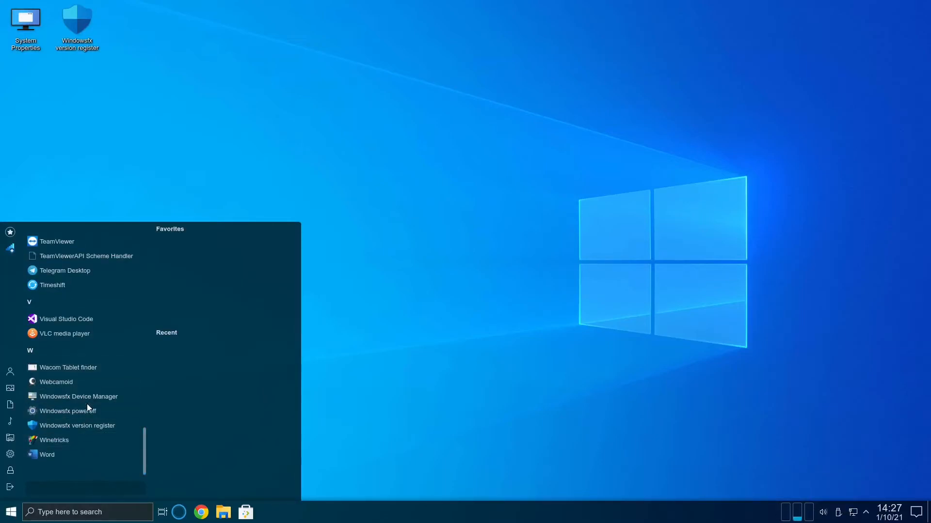
{"action": "left_click", "coordinate": [250, 509]}
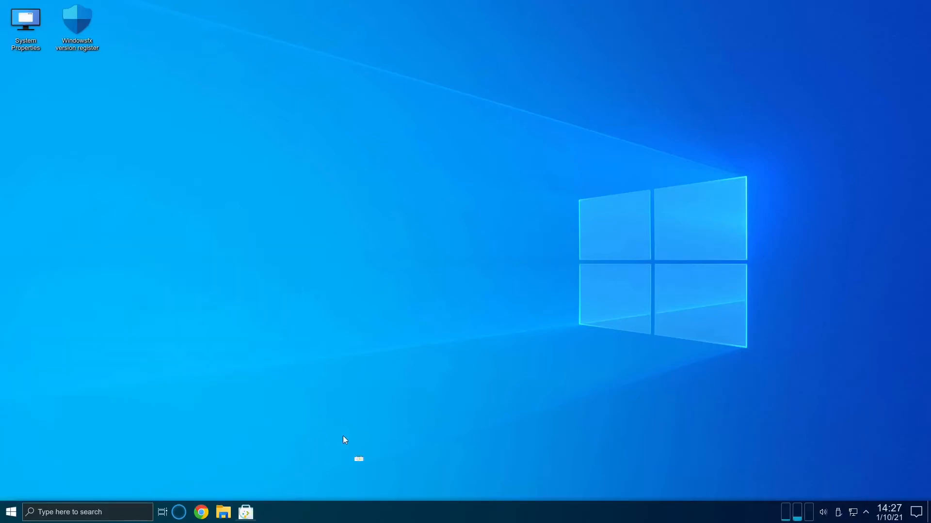
{"action": "left_click_drag", "start_coordinate": [154, 6], "coordinate": [427, 95]}
{"action": "left_click", "coordinate": [315, 112]}
{"action": "type", "text": "zoom"}
{"action": "left_click", "coordinate": [566, 139]}
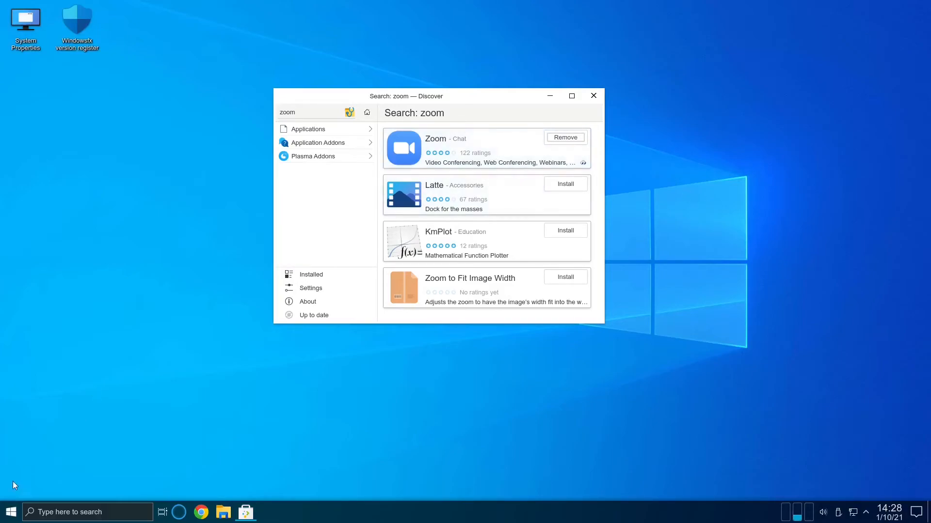
- Launch Zoom from the installed applications, and close both the Discover and Zoom Cloud Meetings windows
{"action": "left_click", "coordinate": [10, 513]}
{"action": "scroll", "coordinate": [98, 479], "scroll_direction": "down", "scroll_amount": 15}
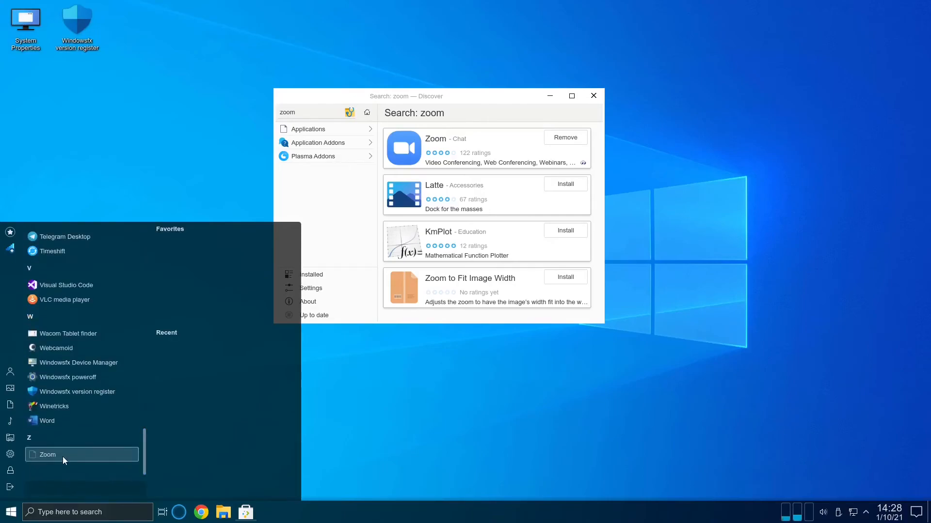
{"action": "left_click", "coordinate": [72, 455]}
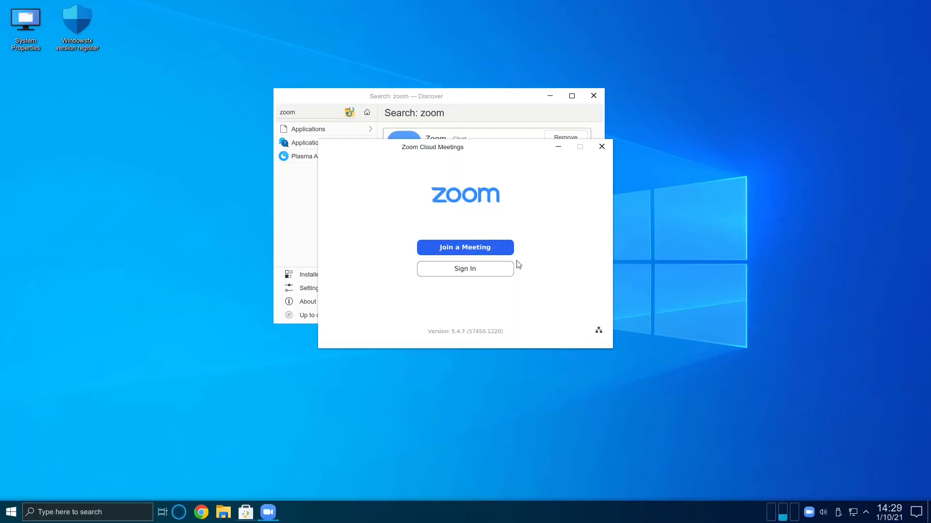
{"action": "left_click", "coordinate": [594, 95]}
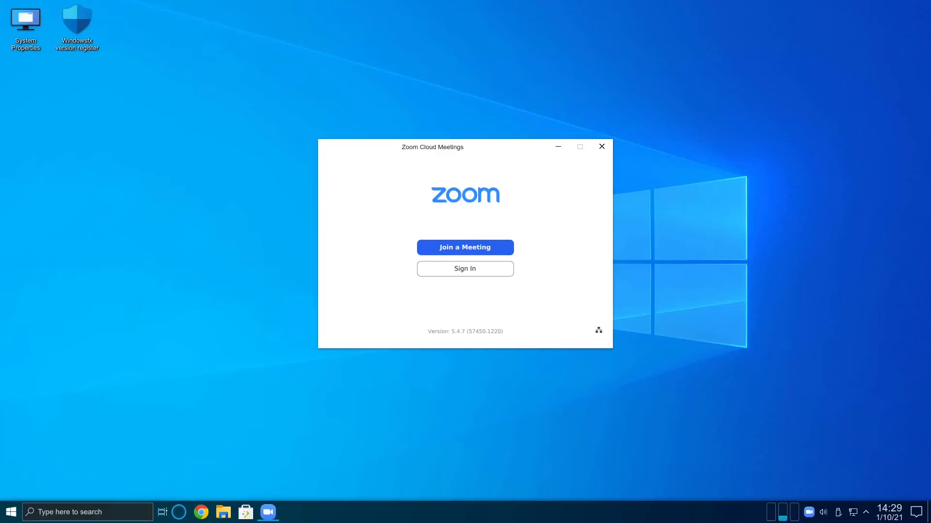
{"action": "left_click", "coordinate": [601, 146]}
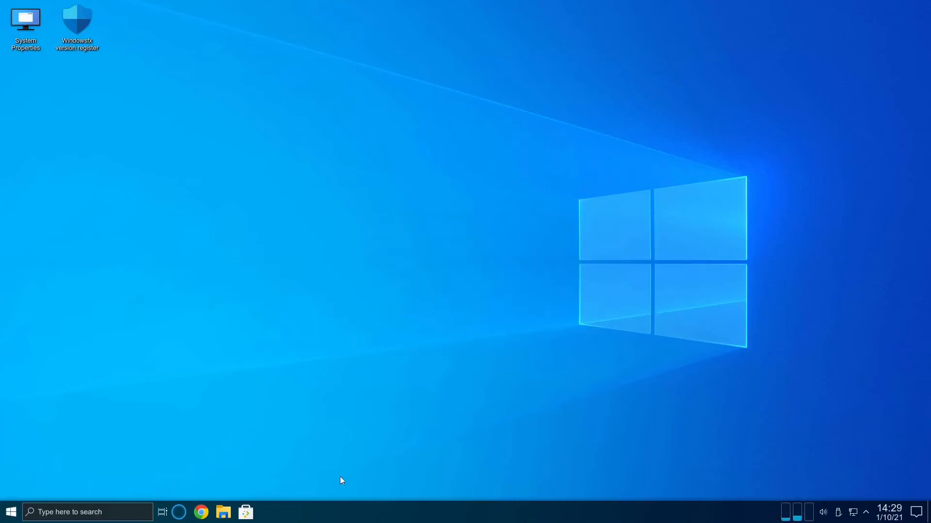
- Launch Timeshift by entering the account password and advance its setup wizard to the snapshot location with the RSYNC type
{"action": "left_click", "coordinate": [15, 514]}
{"action": "scroll", "coordinate": [91, 392], "scroll_direction": "down", "scroll_amount": 10}
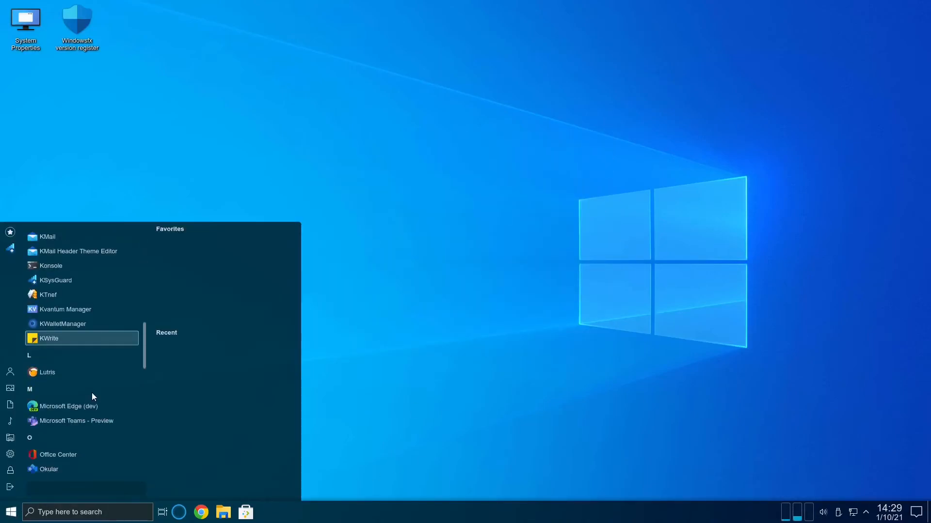
{"action": "left_click_drag", "start_coordinate": [145, 411], "coordinate": [137, 473]}
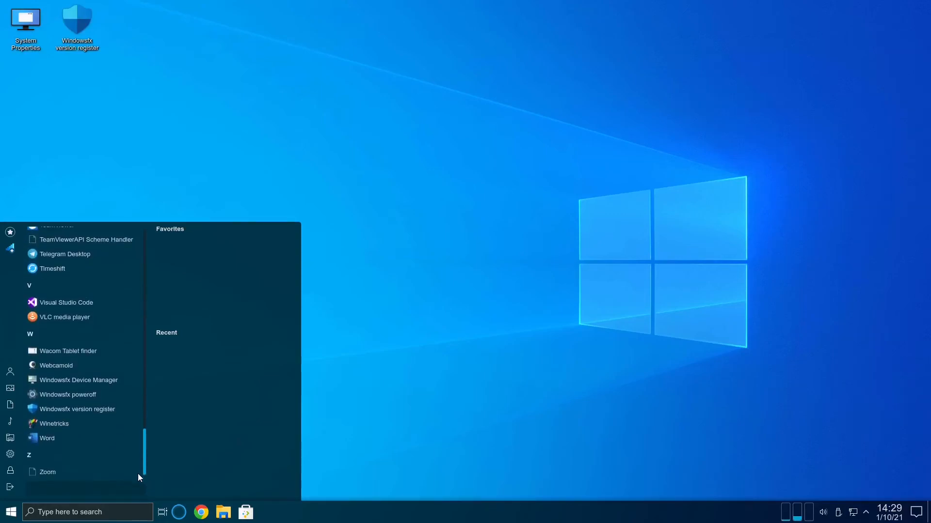
{"action": "left_click", "coordinate": [137, 473]}
{"action": "type", "text": "•"}
{"action": "key", "text": "Return"}
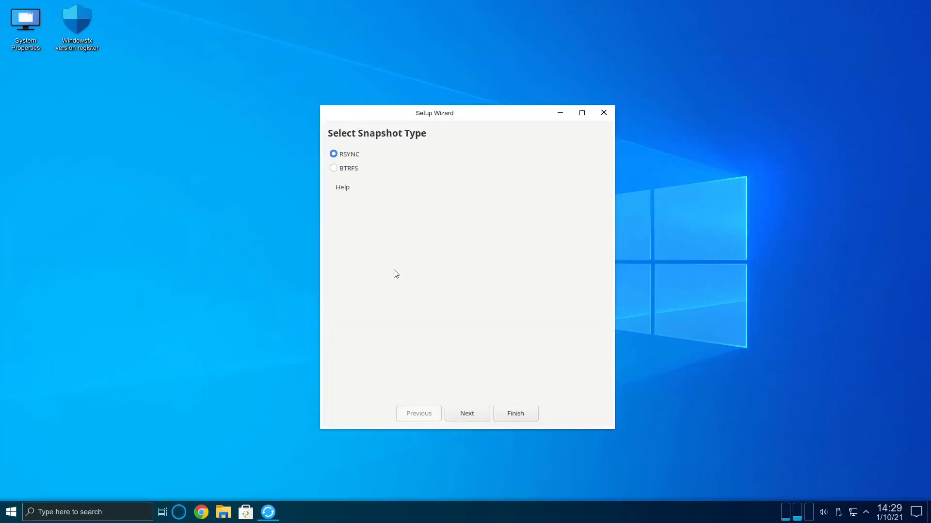
{"action": "left_click", "coordinate": [465, 411]}
{"action": "left_click_drag", "start_coordinate": [373, 107], "coordinate": [340, 104]}
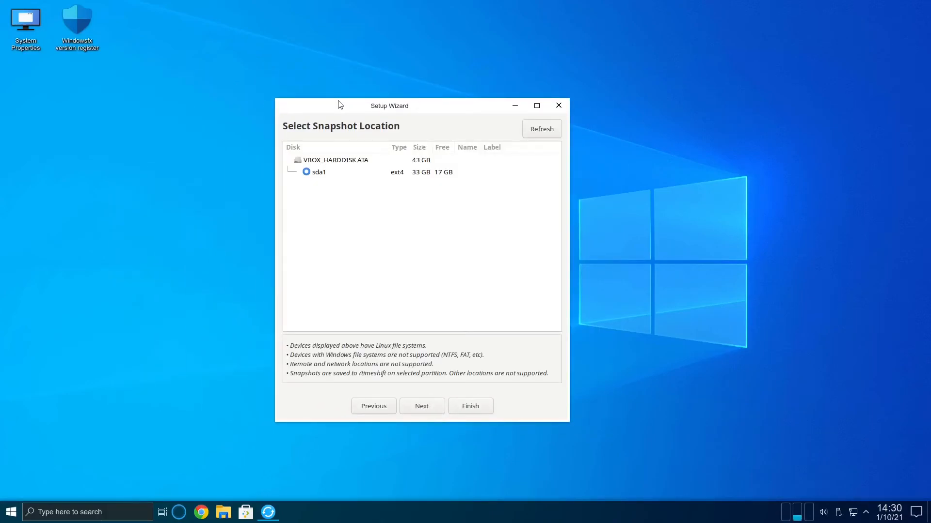
- Open Konsole and run df -h to list the disk space usage
{"action": "key", "text": "super"}
{"action": "type", "text": "konsole"}
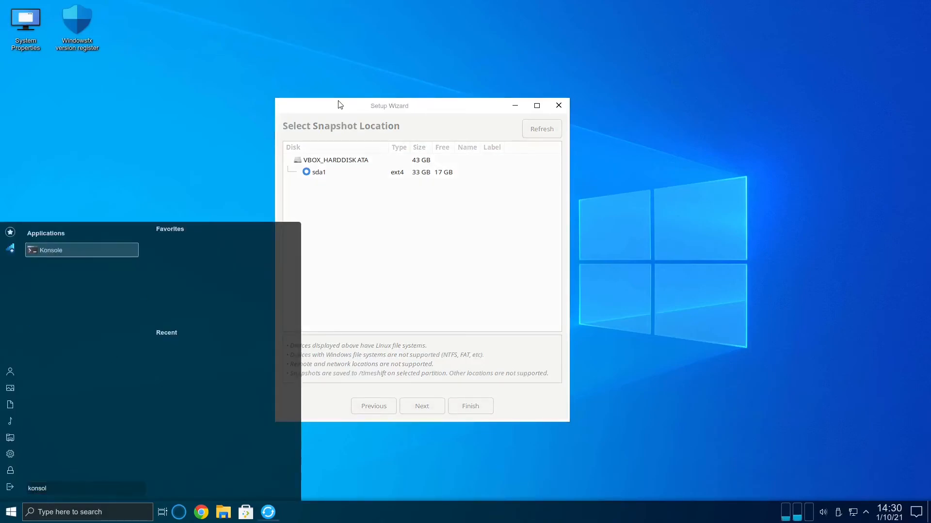
{"action": "key", "text": "Return"}
{"action": "type", "text": "df -h"}
{"action": "key", "text": "Return"}
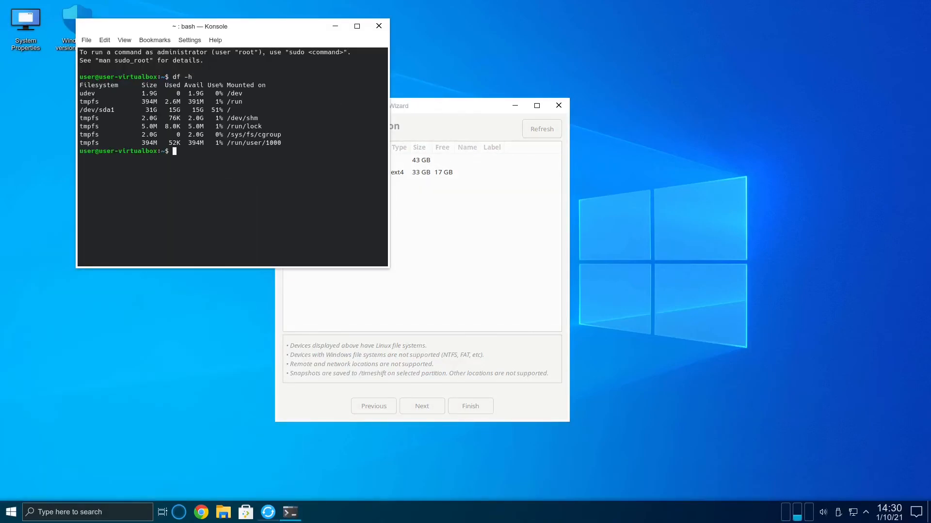
- Highlight the /dev/sda1 line in the terminal output, close Konsole and move the Timeshift setup wizard aside
{"action": "left_click_drag", "start_coordinate": [116, 110], "coordinate": [240, 111]}
{"action": "left_click", "coordinate": [245, 164]}
{"action": "left_click", "coordinate": [378, 26]}
{"action": "left_click_drag", "start_coordinate": [417, 105], "coordinate": [452, 125]}
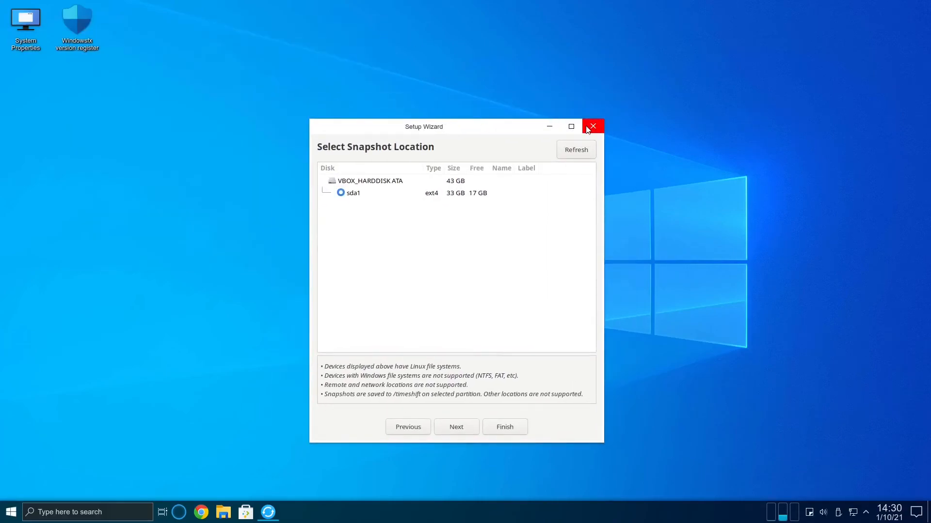
- Look through the installed applications once more, and close the Timeshift setup wizard and its main window
{"action": "key", "text": "super"}
{"action": "scroll", "coordinate": [118, 470], "scroll_direction": "down", "scroll_amount": 10}
{"action": "scroll", "coordinate": [127, 432], "scroll_direction": "up", "scroll_amount": 3}
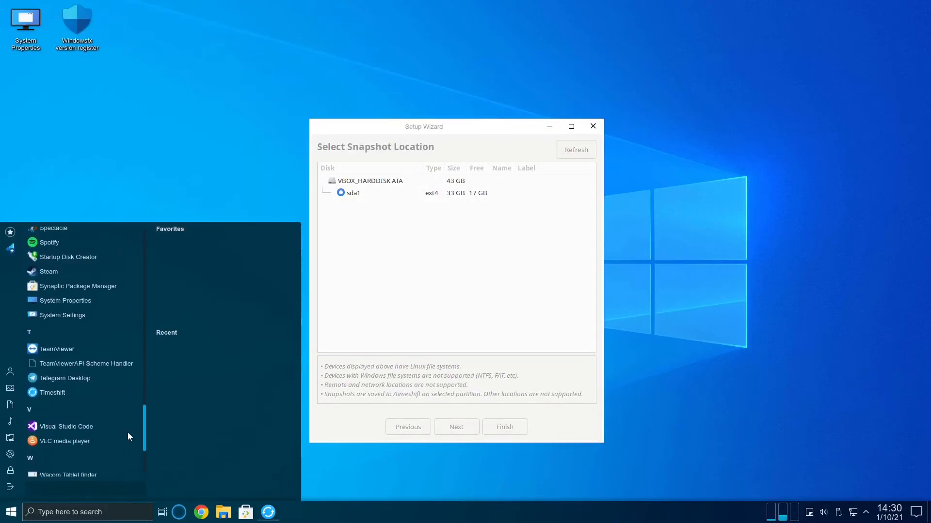
{"action": "left_click", "coordinate": [593, 126]}
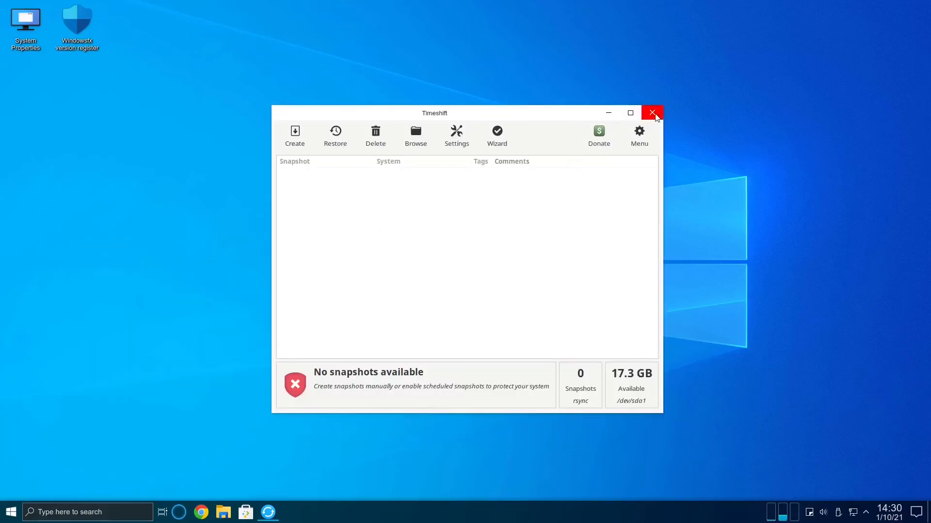
{"action": "left_click", "coordinate": [652, 113]}
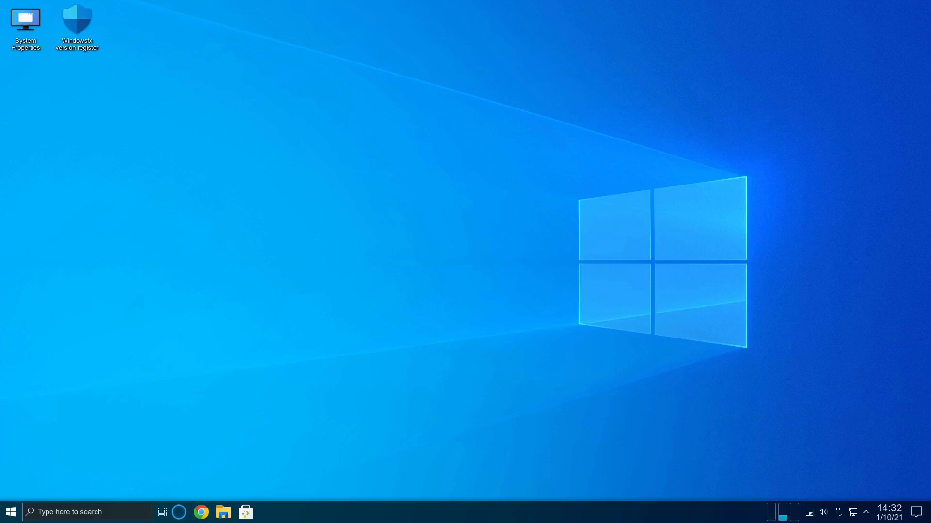
- Leave the Windowsfx desktop session and confirm the choice on the exit screen
{"action": "left_click", "coordinate": [10, 512]}
{"action": "left_click", "coordinate": [10, 491]}
{"action": "left_click", "coordinate": [466, 314]}
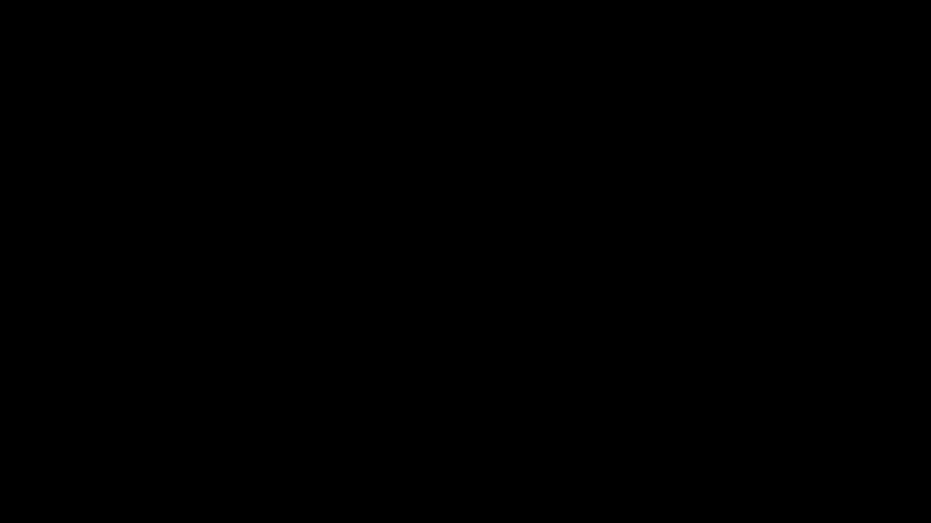